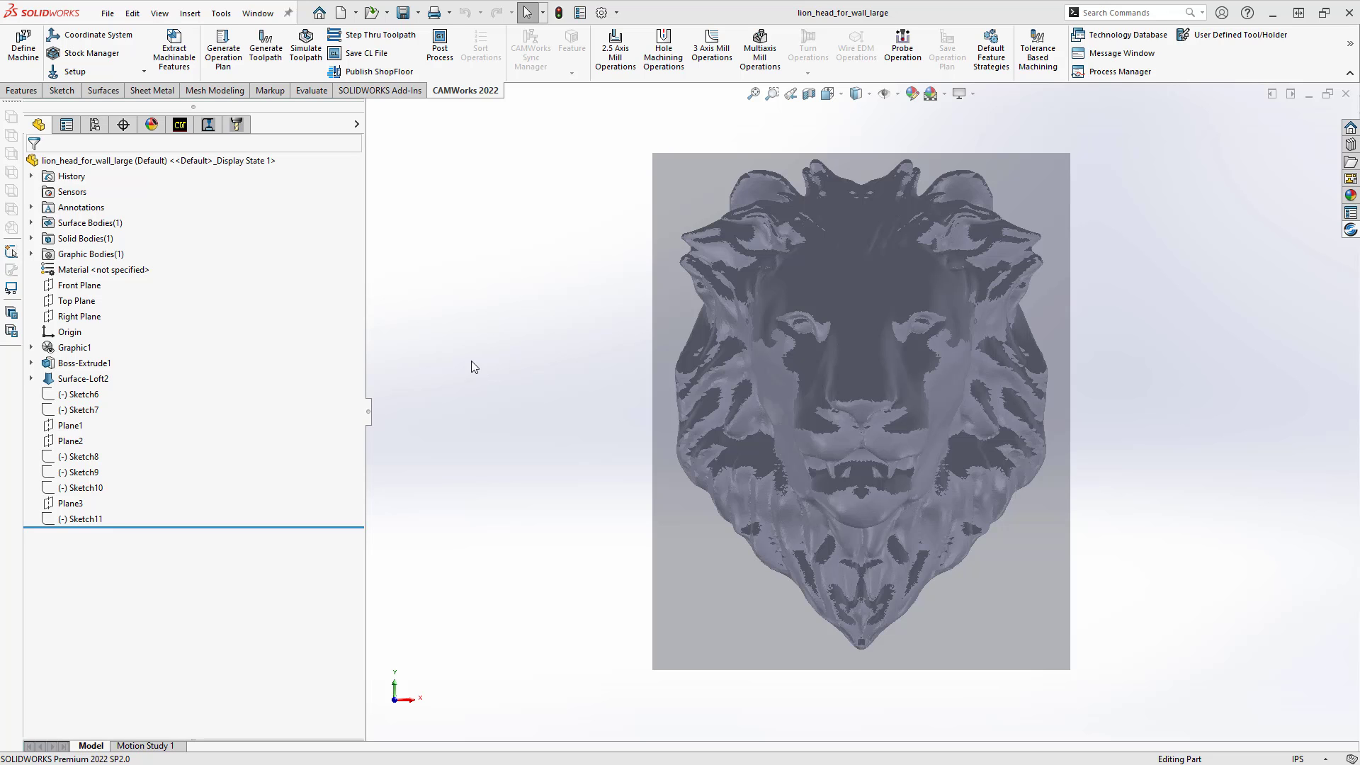
{"action": "middle_click_drag", "start_coordinate": [722, 486], "coordinate": [548, 305]}
{"action": "key", "text": "Escape"}
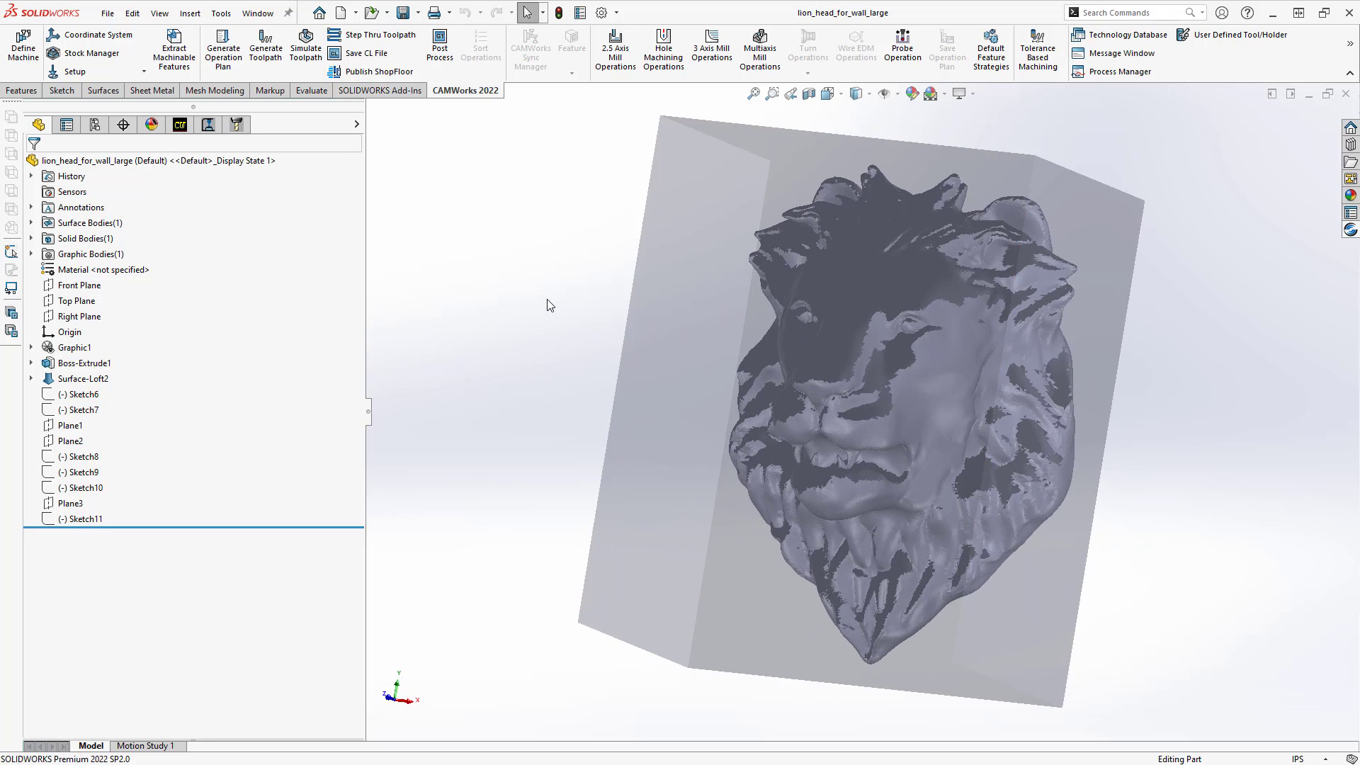
{"action": "middle_click_drag", "start_coordinate": [543, 276], "coordinate": [534, 232]}
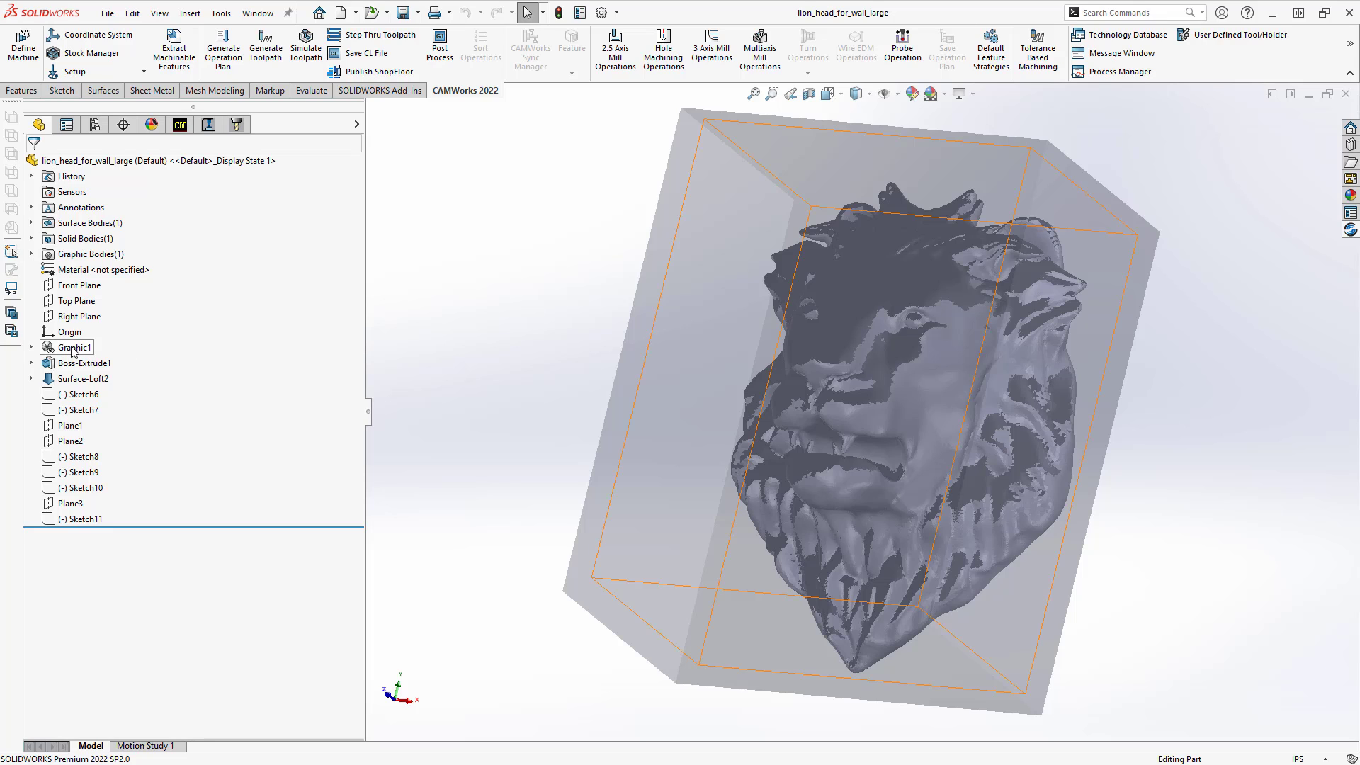
{"action": "left_click", "coordinate": [30, 347]}
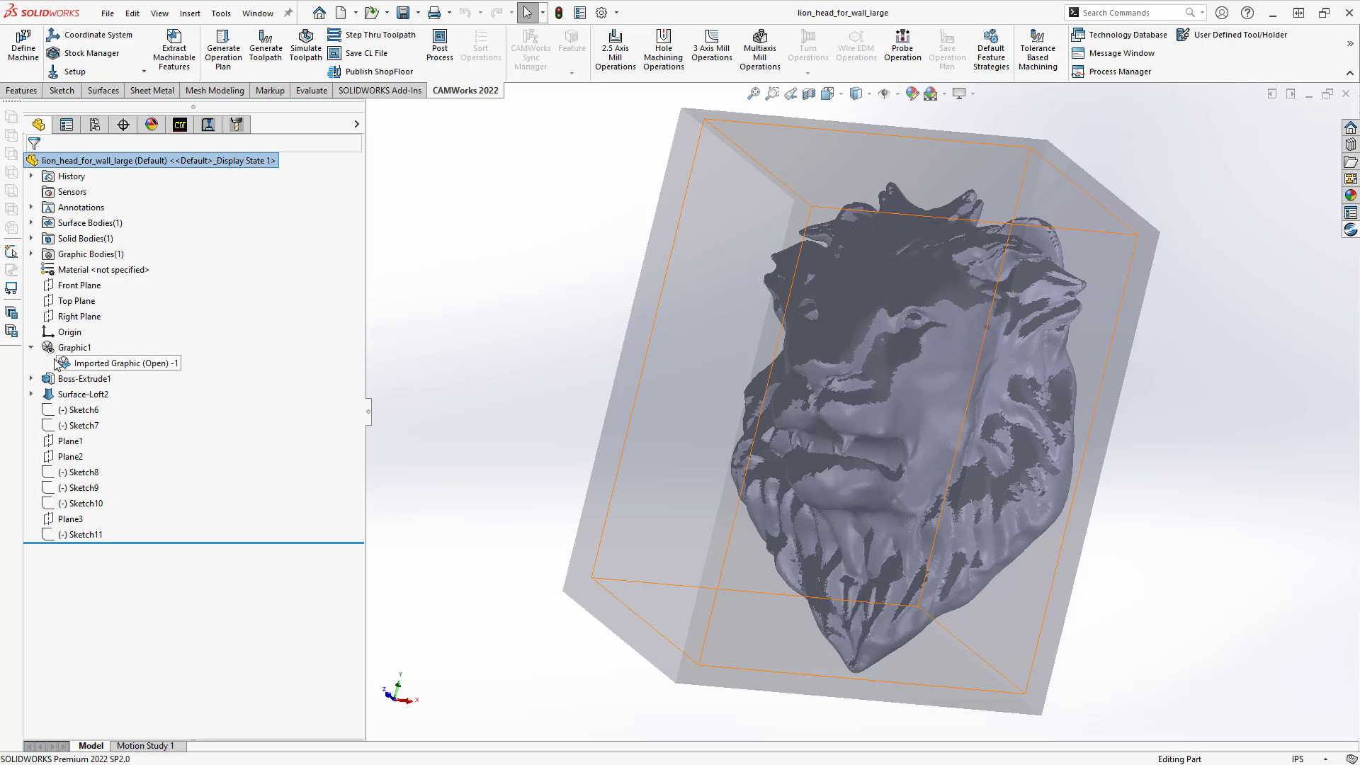
{"action": "left_click", "coordinate": [30, 347]}
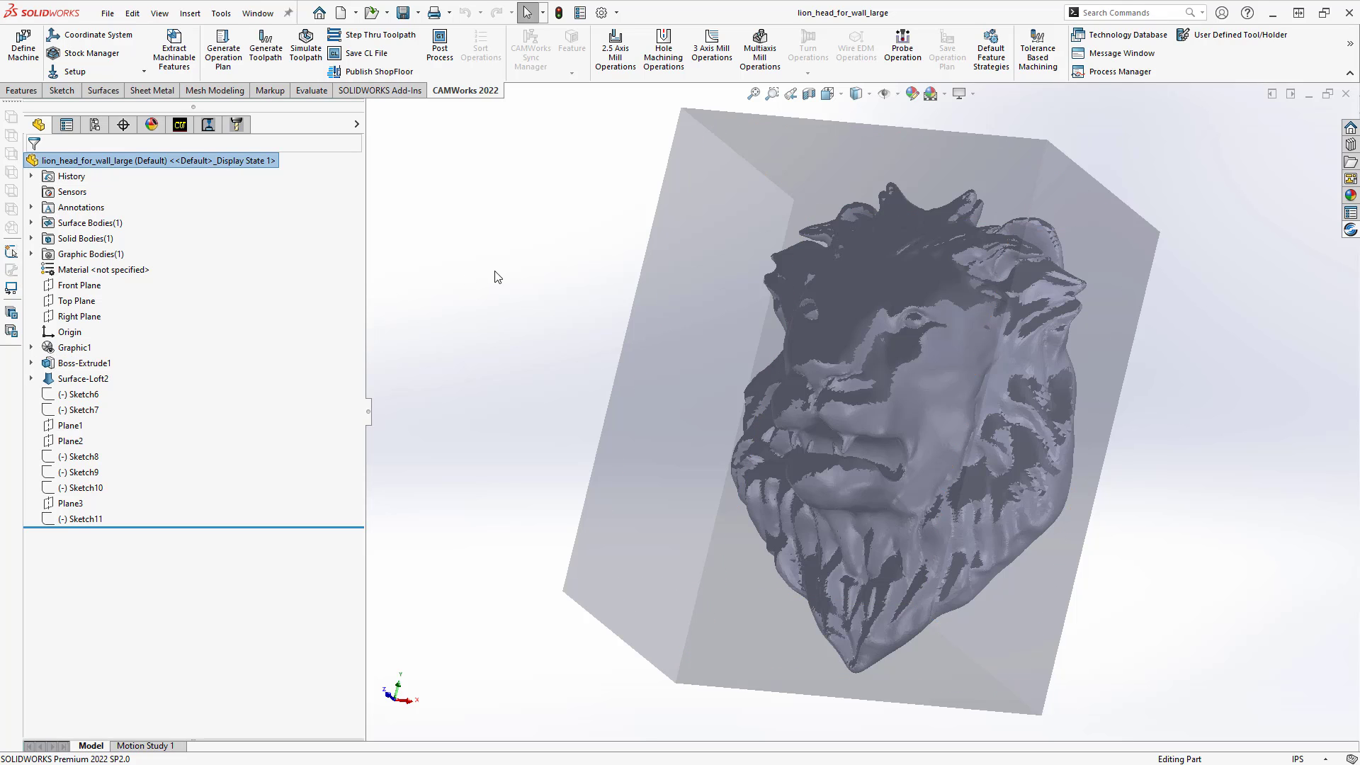
{"action": "left_click", "coordinate": [603, 14]}
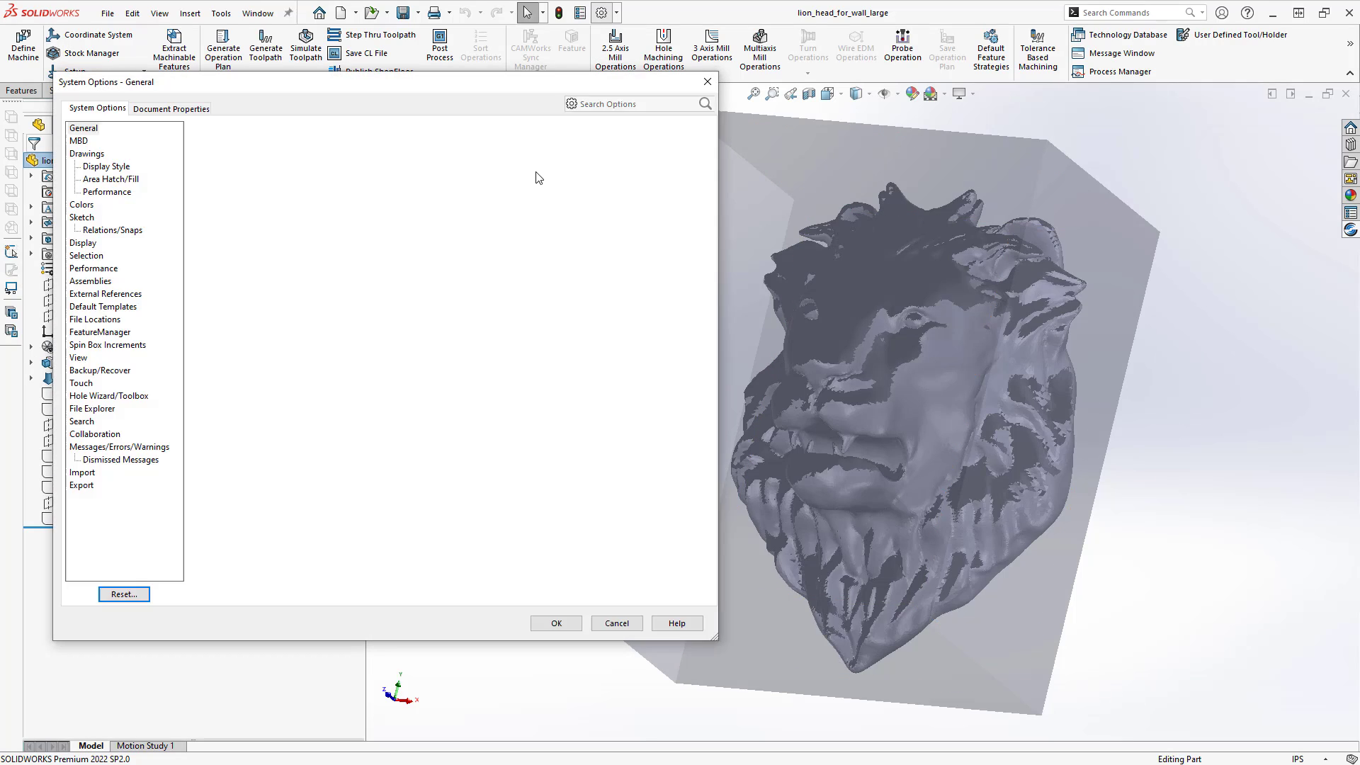
{"action": "left_click", "coordinate": [83, 472]}
{"action": "left_click", "coordinate": [316, 142]}
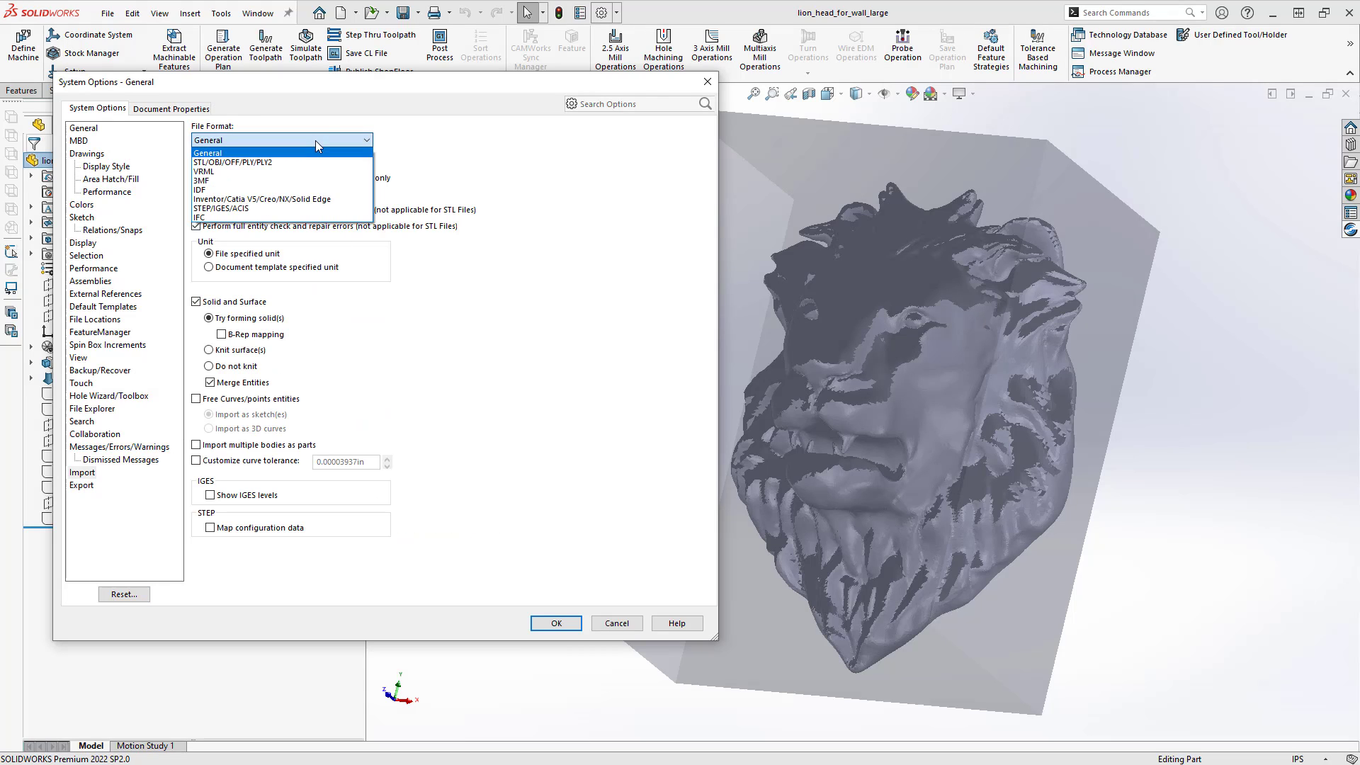
{"action": "left_click", "coordinate": [249, 163]}
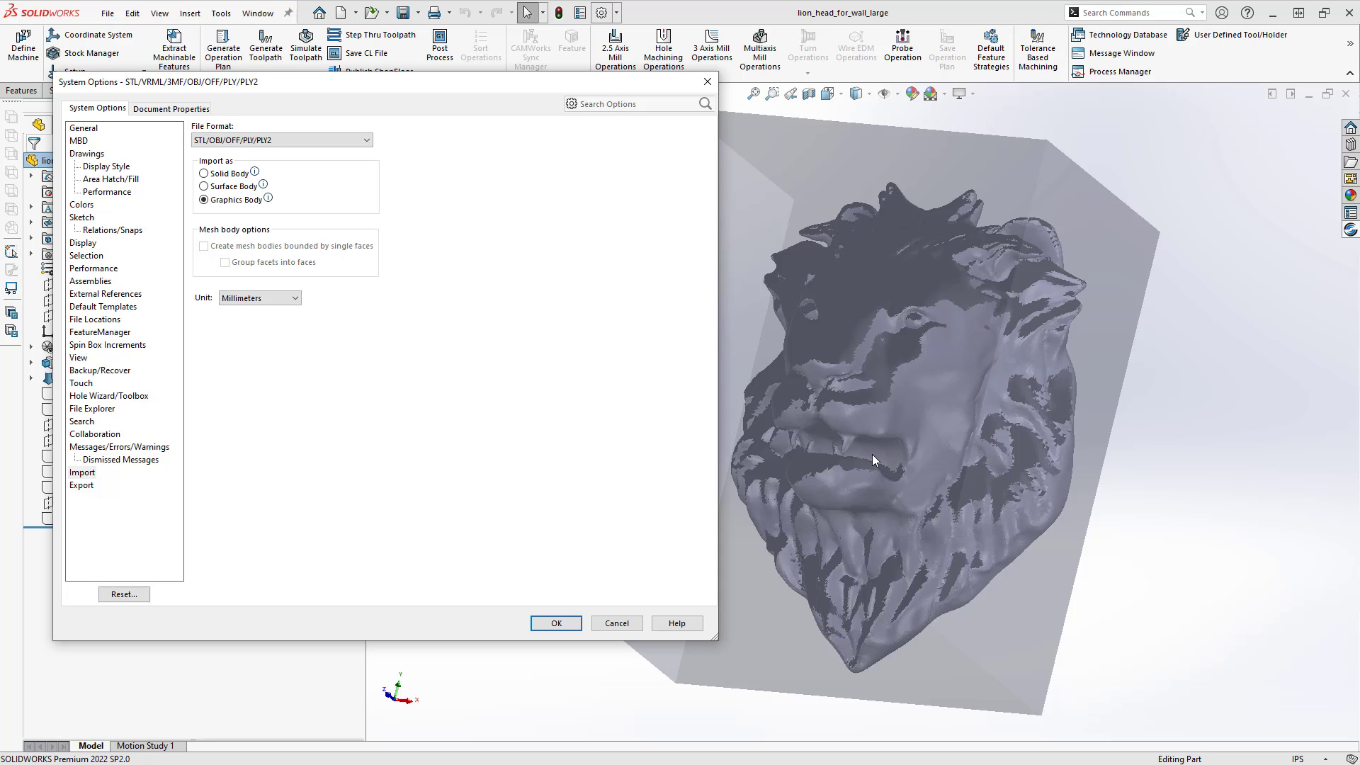
{"action": "left_click", "coordinate": [619, 624]}
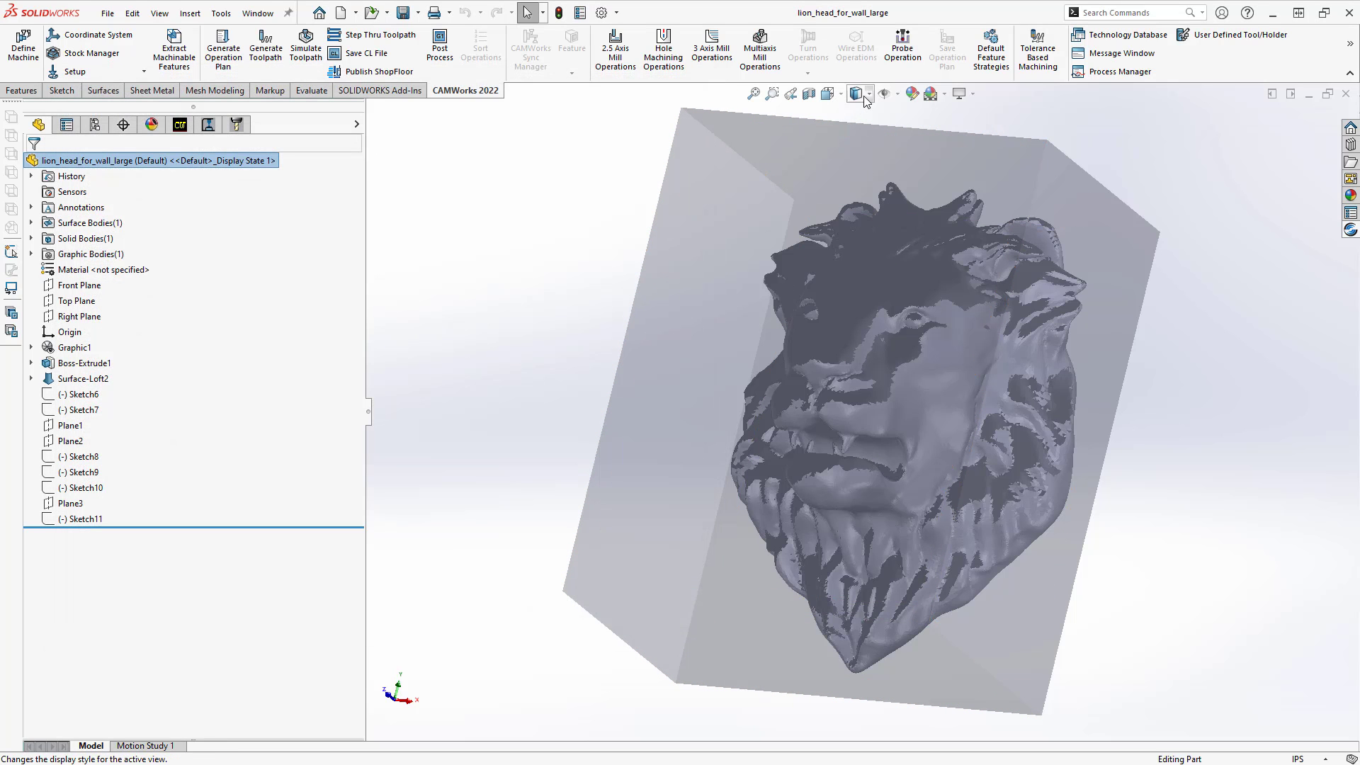
Step: Show the lion mesh Shaded With Edges, orbit it, and open System Options at Import
{"action": "left_click", "coordinate": [868, 95]}
{"action": "left_click", "coordinate": [860, 112]}
{"action": "mouse_move", "coordinate": [665, 464]}
{"action": "middle_mouse_down"}
{"action": "mouse_move", "coordinate": [722, 446]}
{"action": "mouse_move", "coordinate": [719, 373]}
{"action": "mouse_move", "coordinate": [665, 367]}
{"action": "mouse_move", "coordinate": [695, 413]}
{"action": "mouse_move", "coordinate": [677, 449]}
{"action": "middle_mouse_up"}
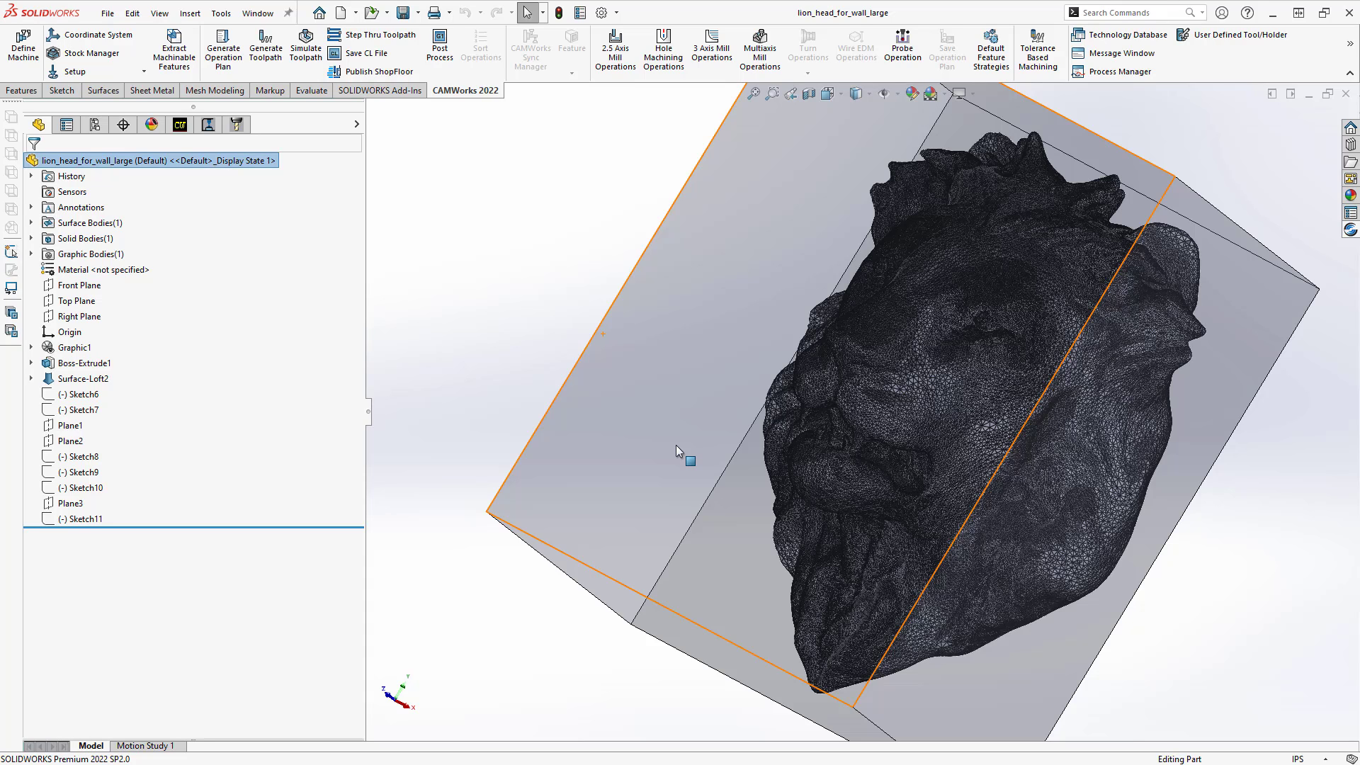
{"action": "left_click", "coordinate": [602, 12]}
{"action": "left_click", "coordinate": [82, 473]}
Step: Check the STL/OBJ/OFF/PLY/PLY2 import settings, Millimeters unit, and cancel System Options
{"action": "left_click", "coordinate": [253, 141]}
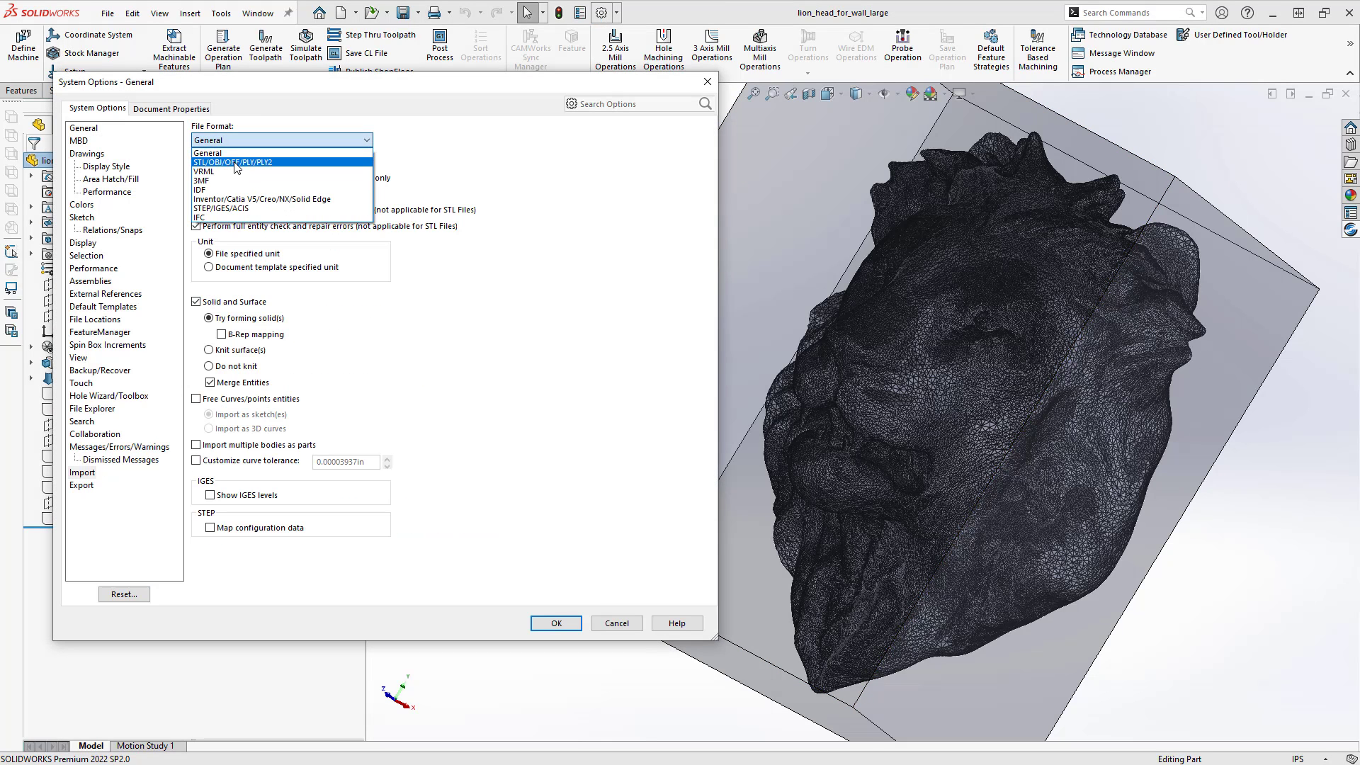
{"action": "left_click", "coordinate": [240, 173]}
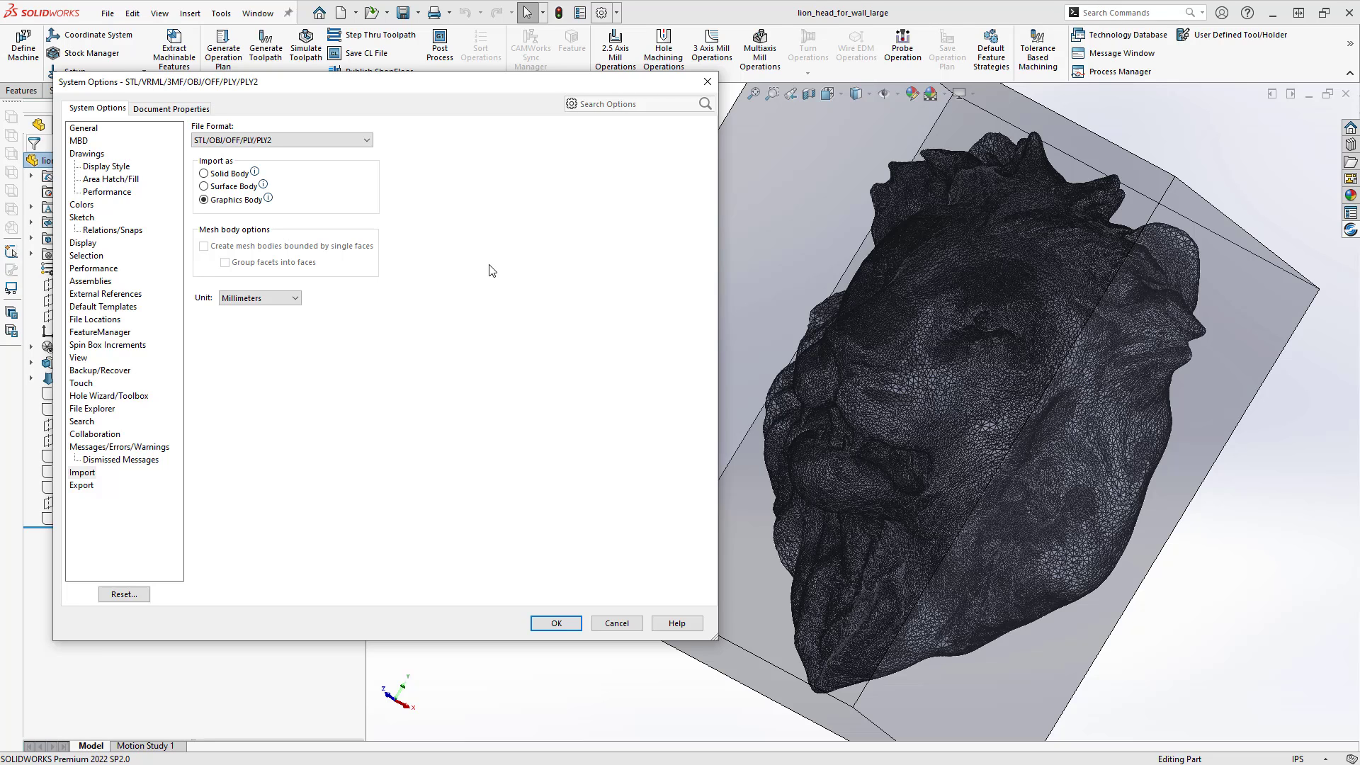
{"action": "left_click", "coordinate": [250, 301]}
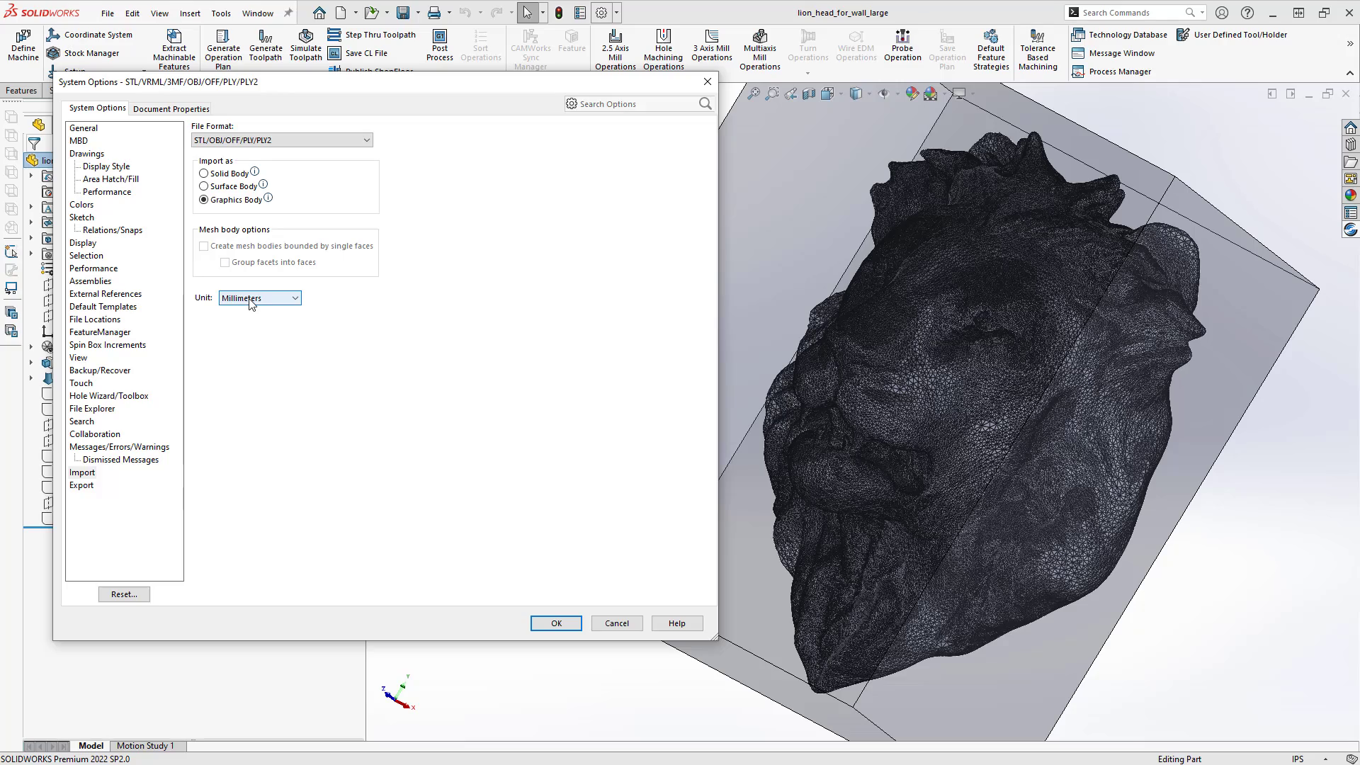
{"action": "left_click", "coordinate": [619, 627]}
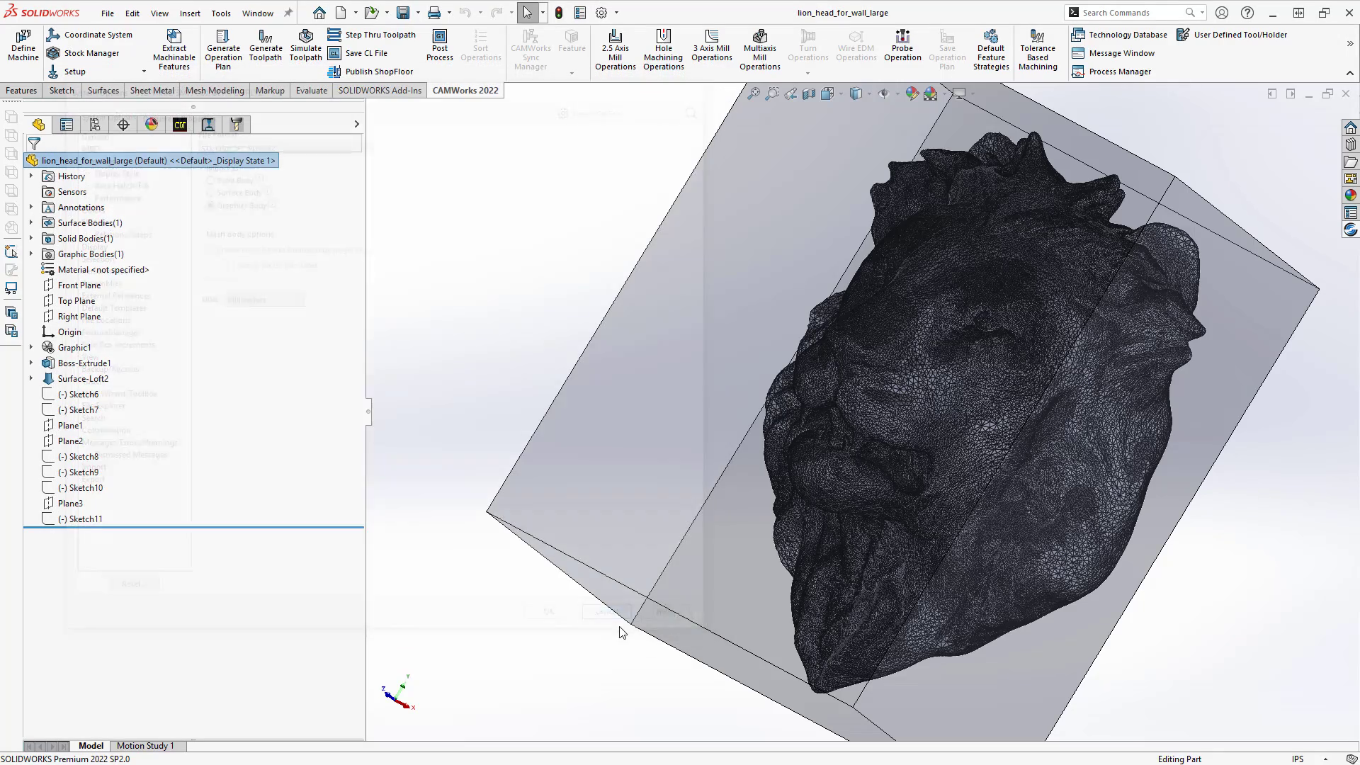
{"action": "middle_click_drag", "start_coordinate": [811, 473], "coordinate": [945, 461]}
{"action": "middle_click_drag", "start_coordinate": [944, 401], "coordinate": [985, 521]}
{"action": "middle_click_drag", "start_coordinate": [875, 370], "coordinate": [883, 387]}
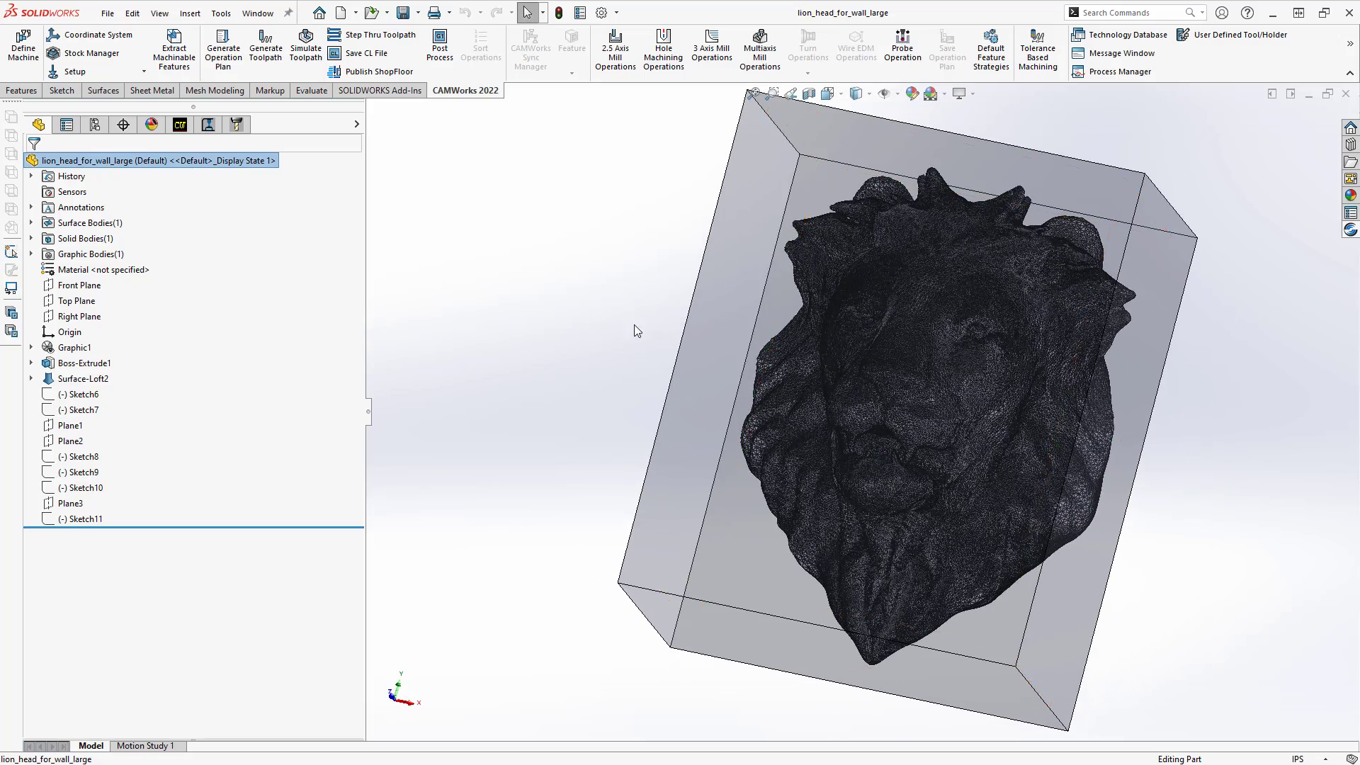
{"action": "right_click", "coordinate": [79, 347]}
{"action": "left_click", "coordinate": [88, 355]}
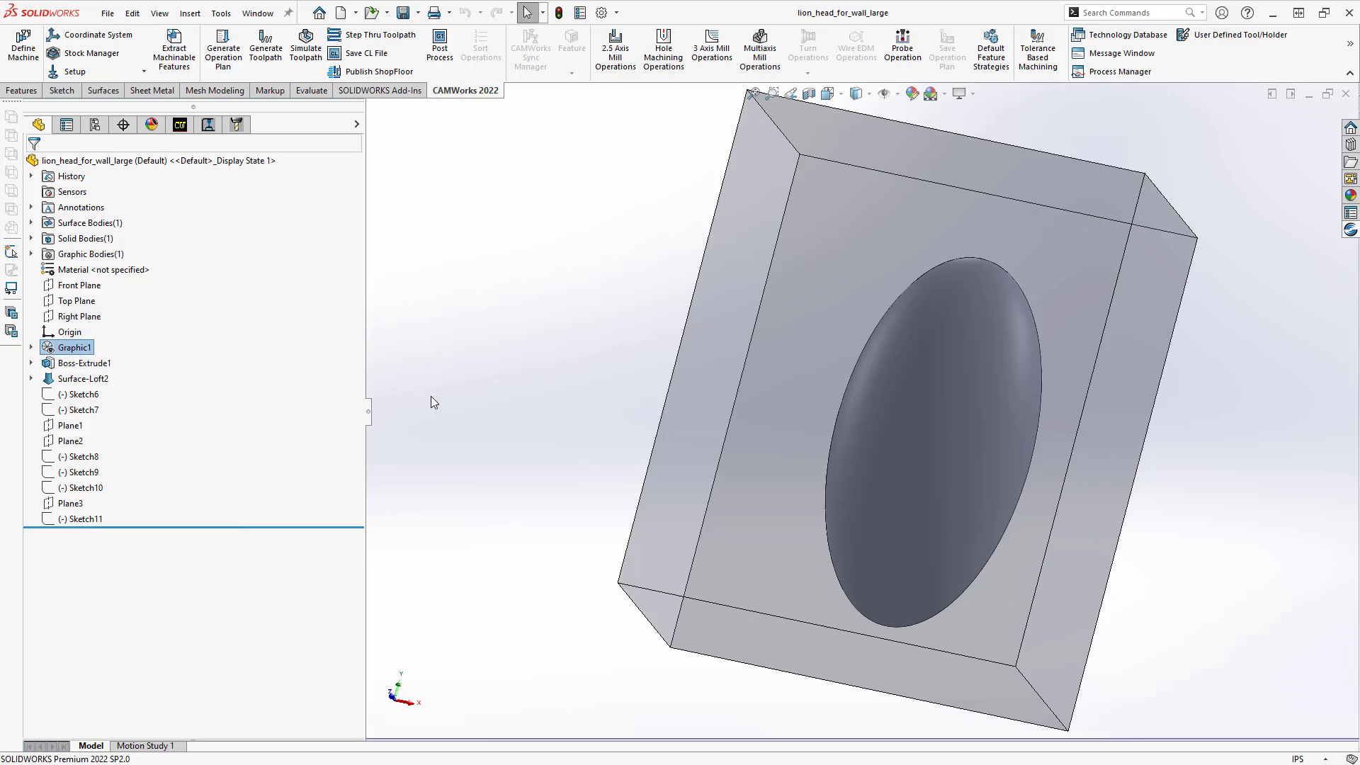
{"action": "middle_click_drag", "start_coordinate": [695, 449], "coordinate": [794, 701]}
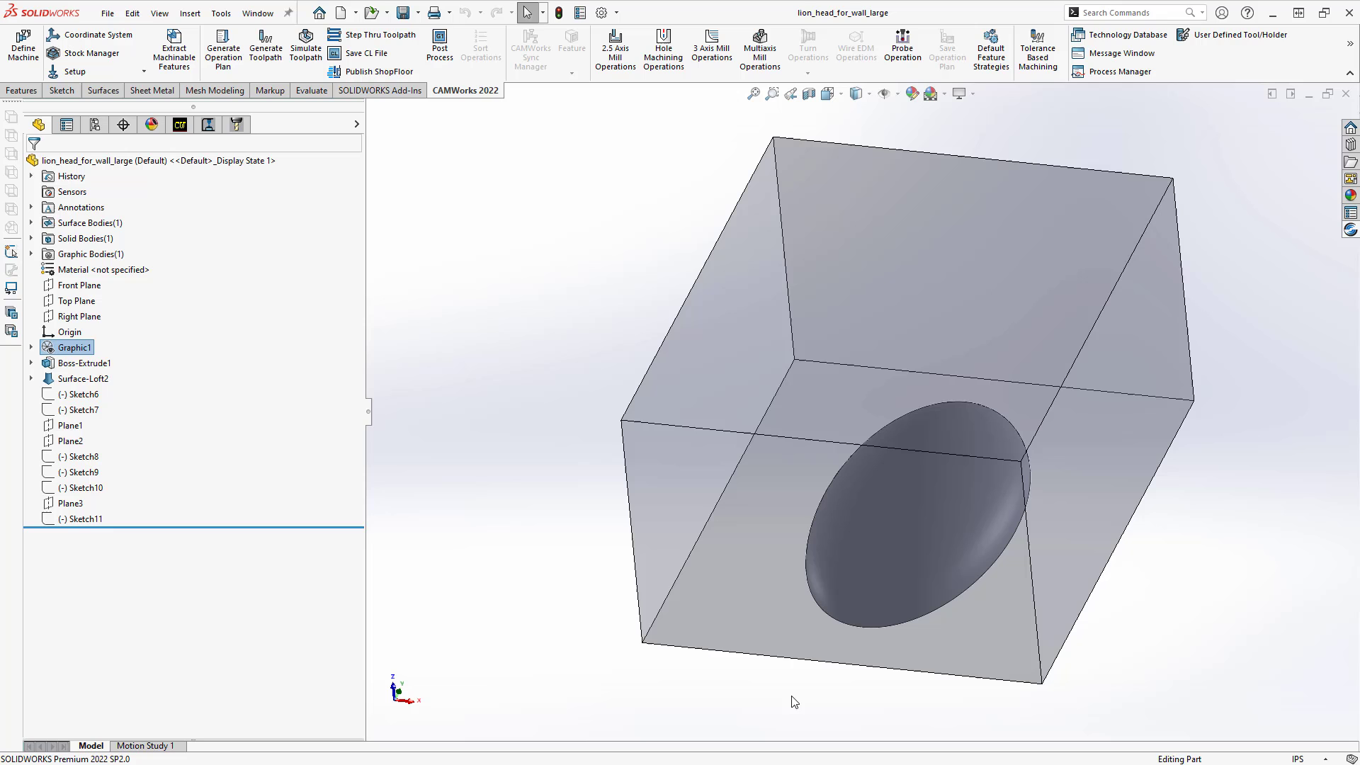
{"action": "right_click", "coordinate": [71, 348]}
{"action": "left_click", "coordinate": [70, 357]}
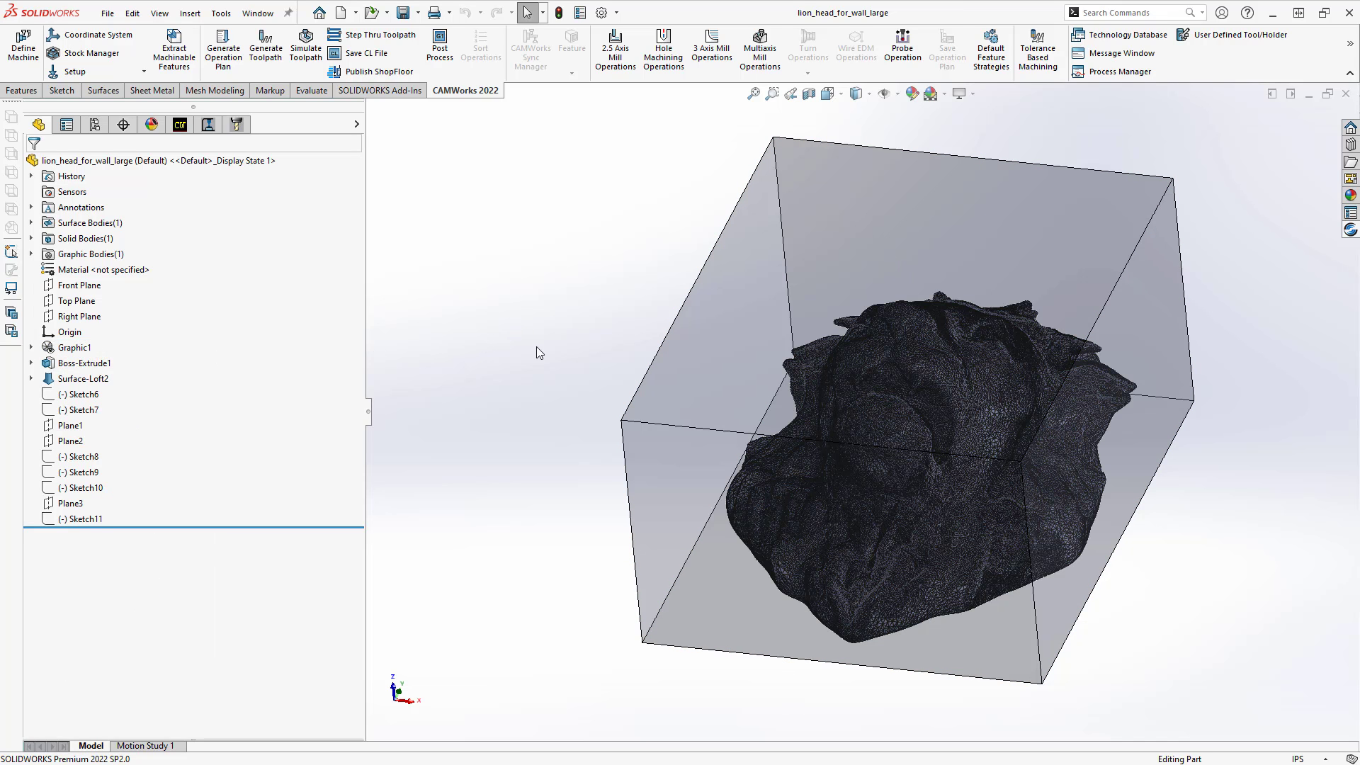
{"action": "middle_click_drag", "start_coordinate": [531, 300], "coordinate": [533, 22]}
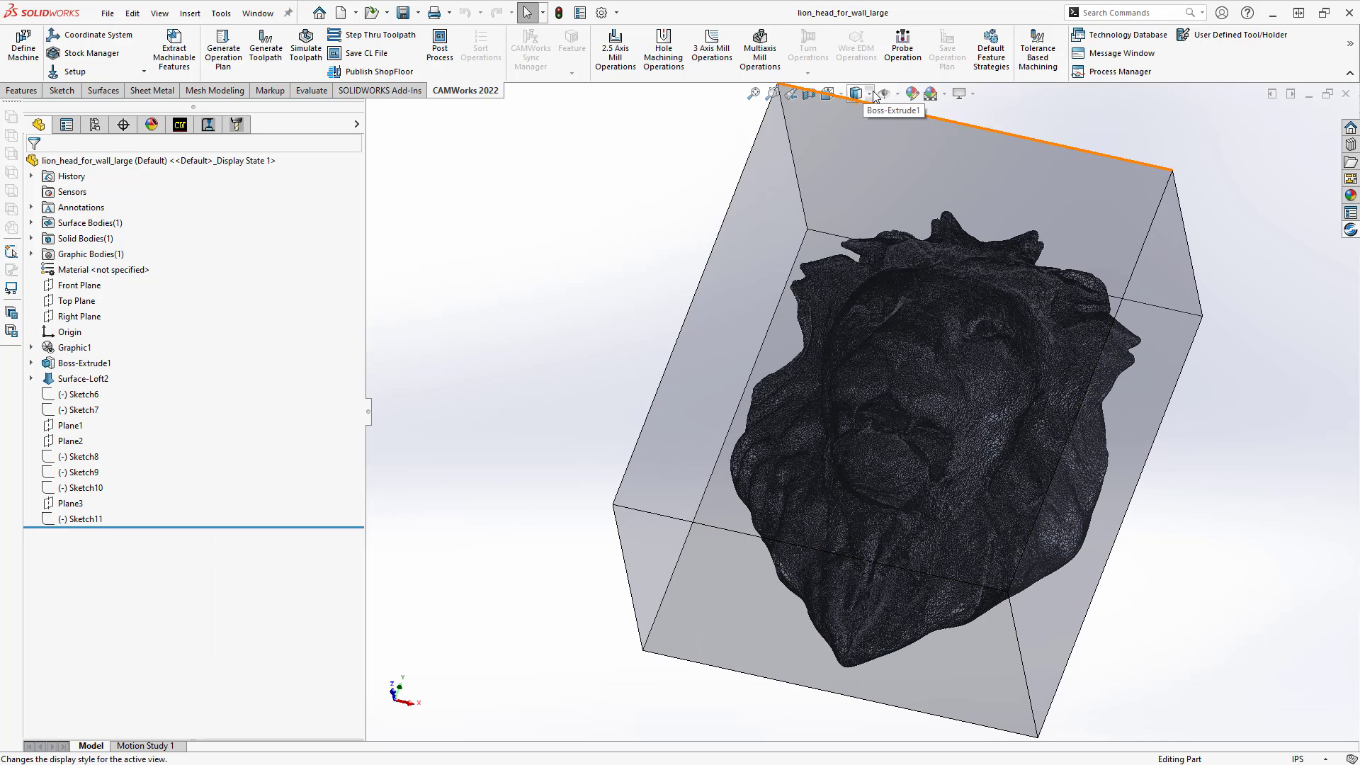
Step: Switch to the CAMWorks Feature Tree, orbit, and select Multi Surface Feature2 under Mill Part Setup1
{"action": "left_click", "coordinate": [179, 125]}
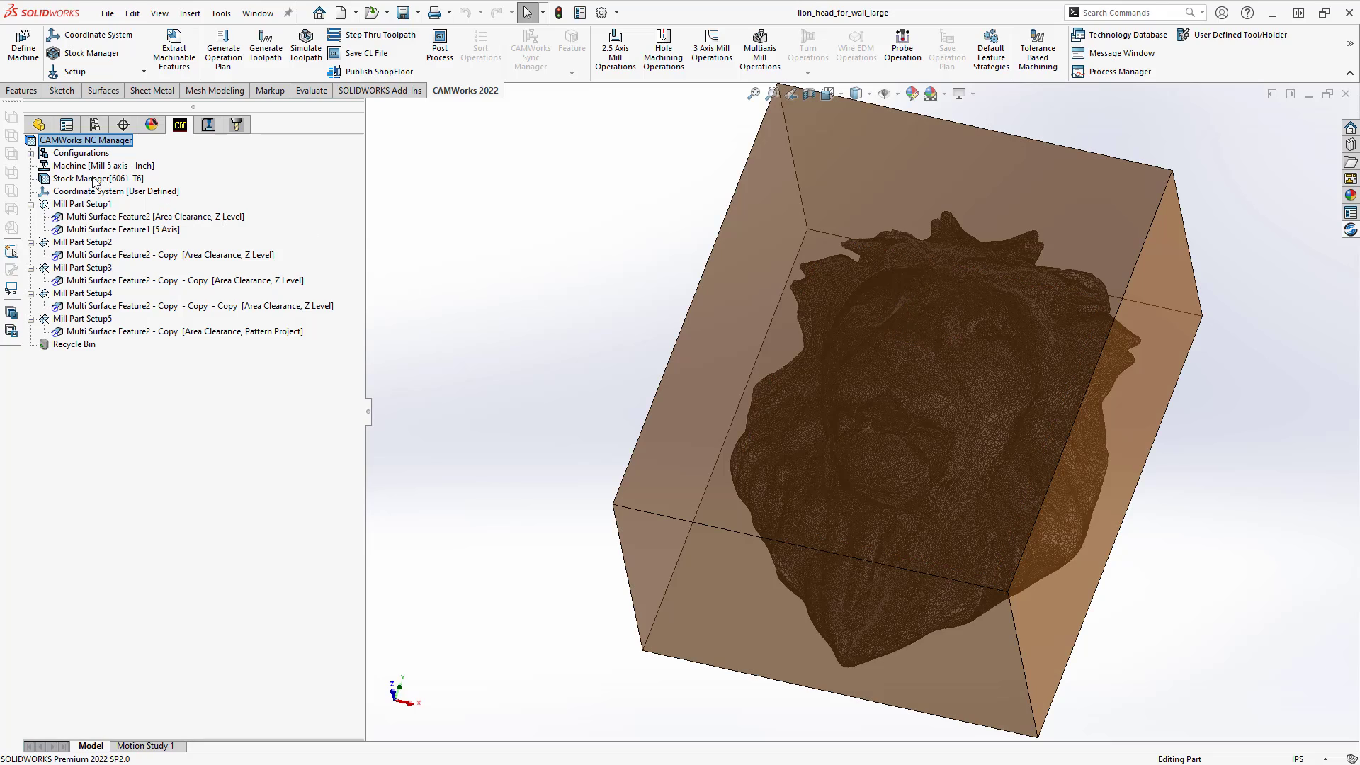
{"action": "middle_click_drag", "start_coordinate": [792, 470], "coordinate": [727, 377]}
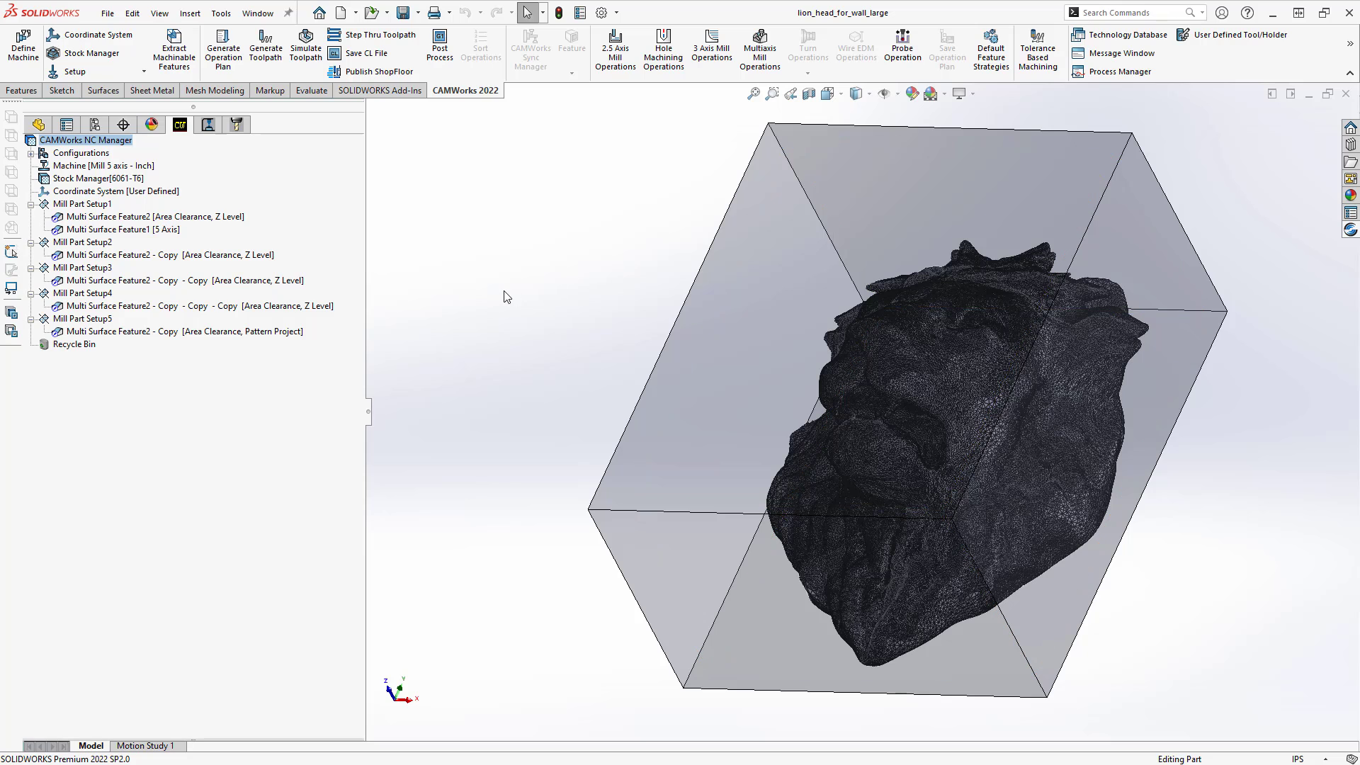
{"action": "middle_click_drag", "start_coordinate": [510, 295], "coordinate": [536, 332]}
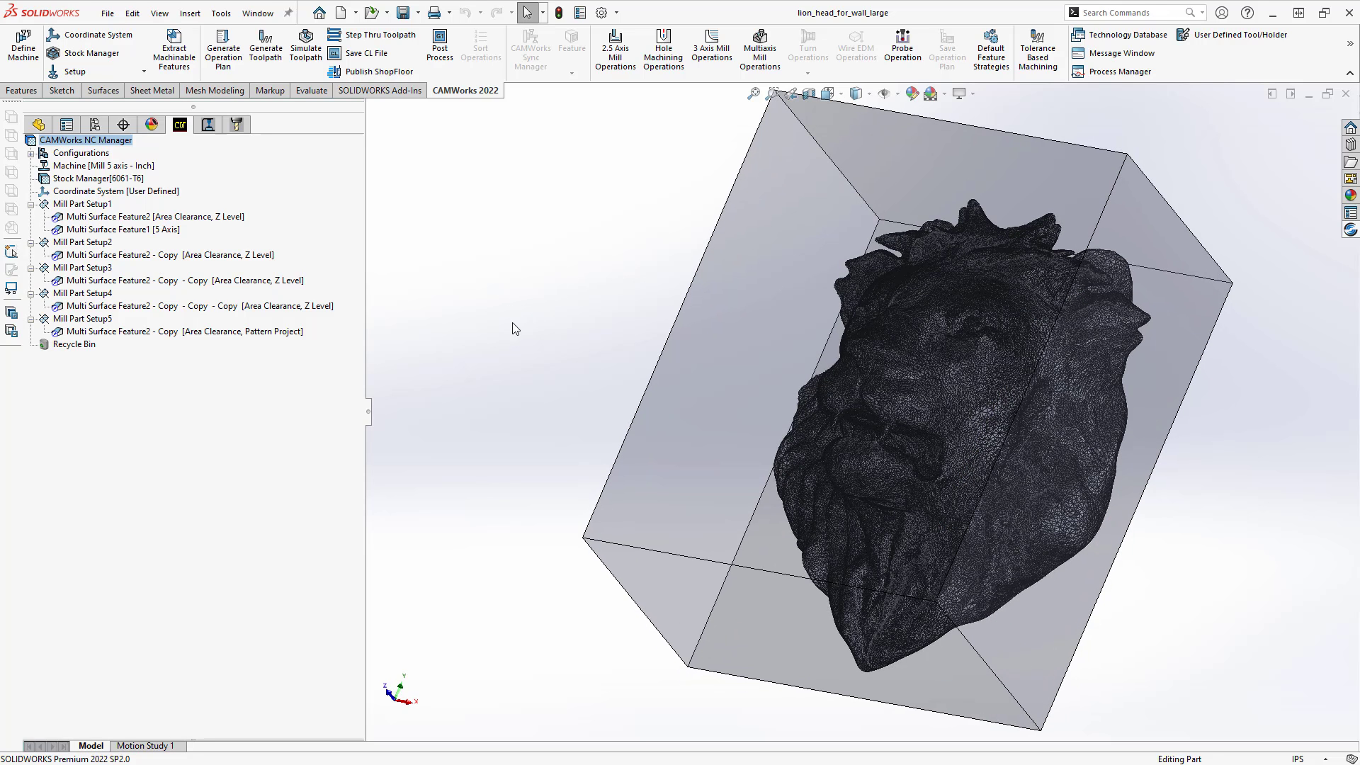
{"action": "left_click", "coordinate": [109, 217]}
Step: Edit the definition of Multi Surface Feature2, keeping STL File as the feature type
{"action": "right_click", "coordinate": [110, 217]}
{"action": "key", "text": "Escape"}
{"action": "left_click", "coordinate": [388, 275]}
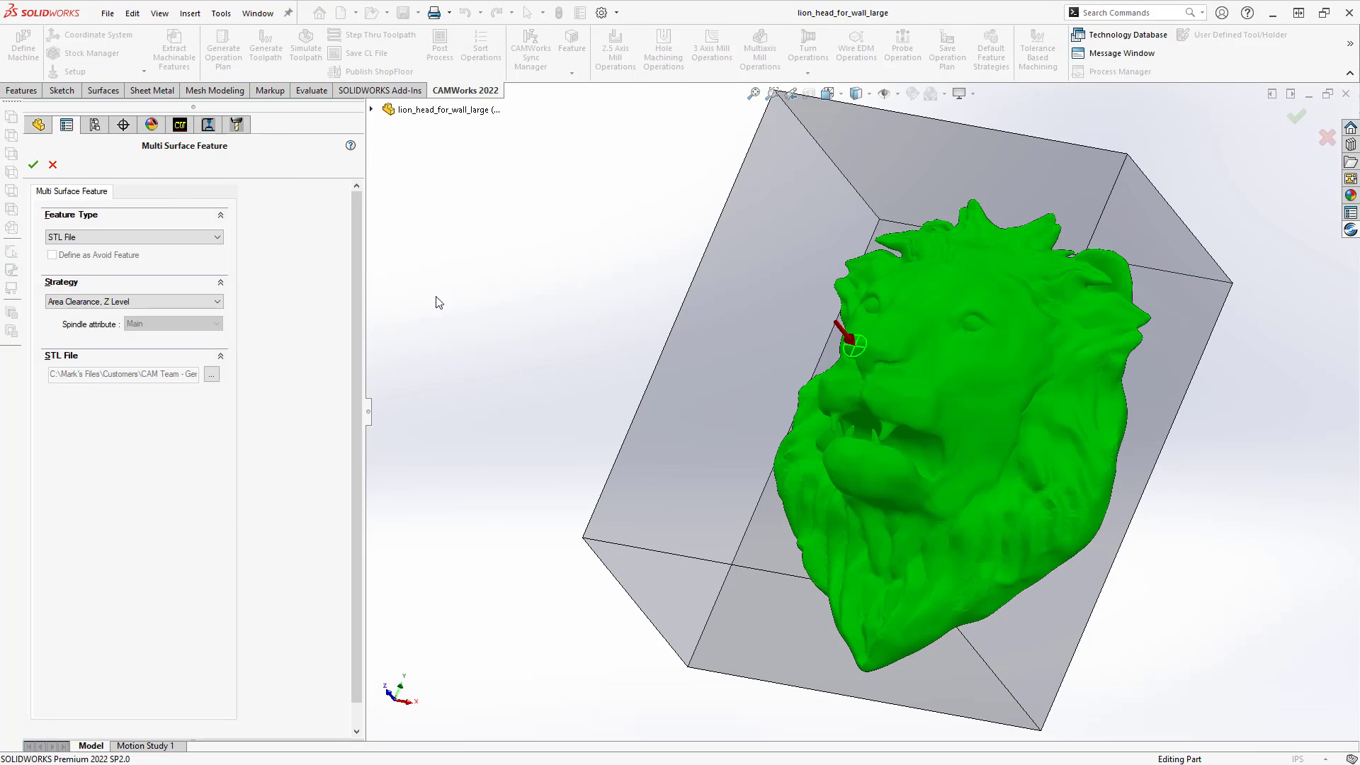
{"action": "left_click", "coordinate": [213, 241]}
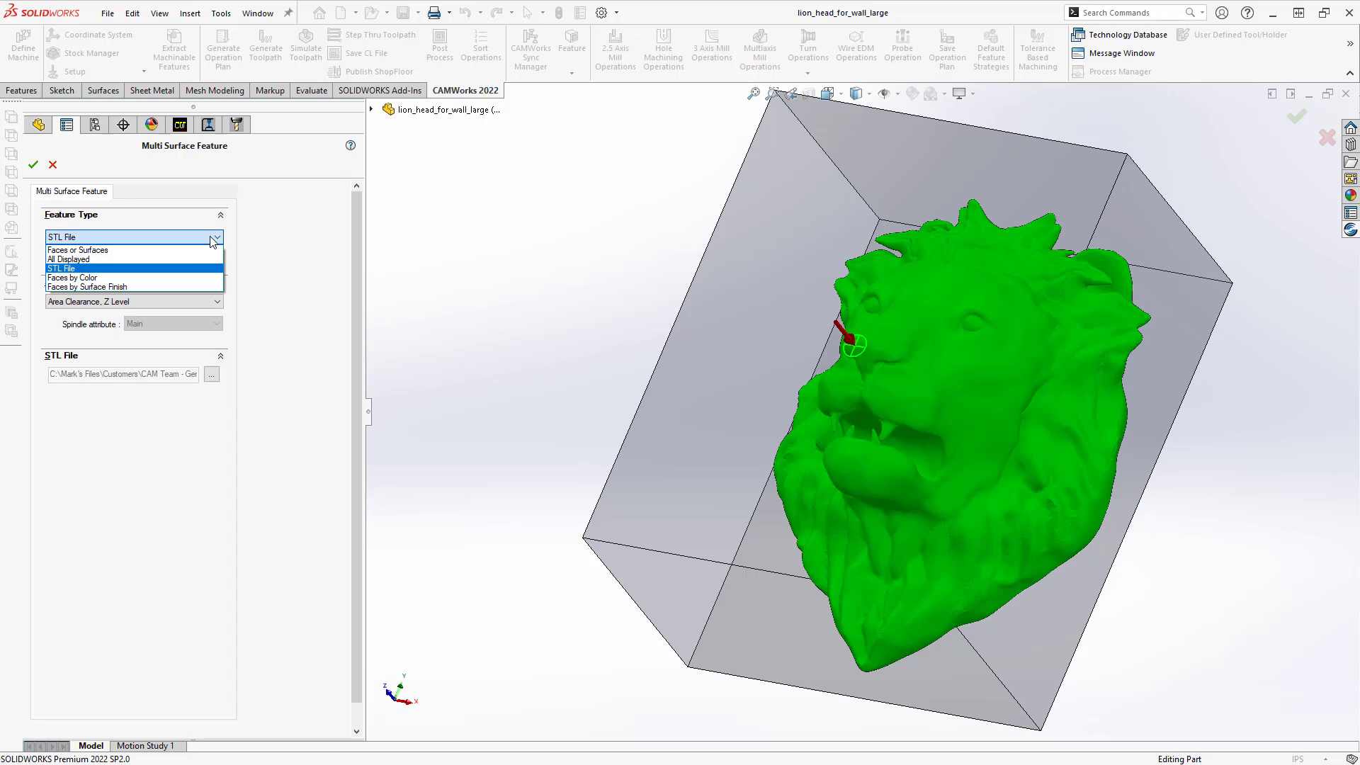
{"action": "left_click", "coordinate": [296, 256]}
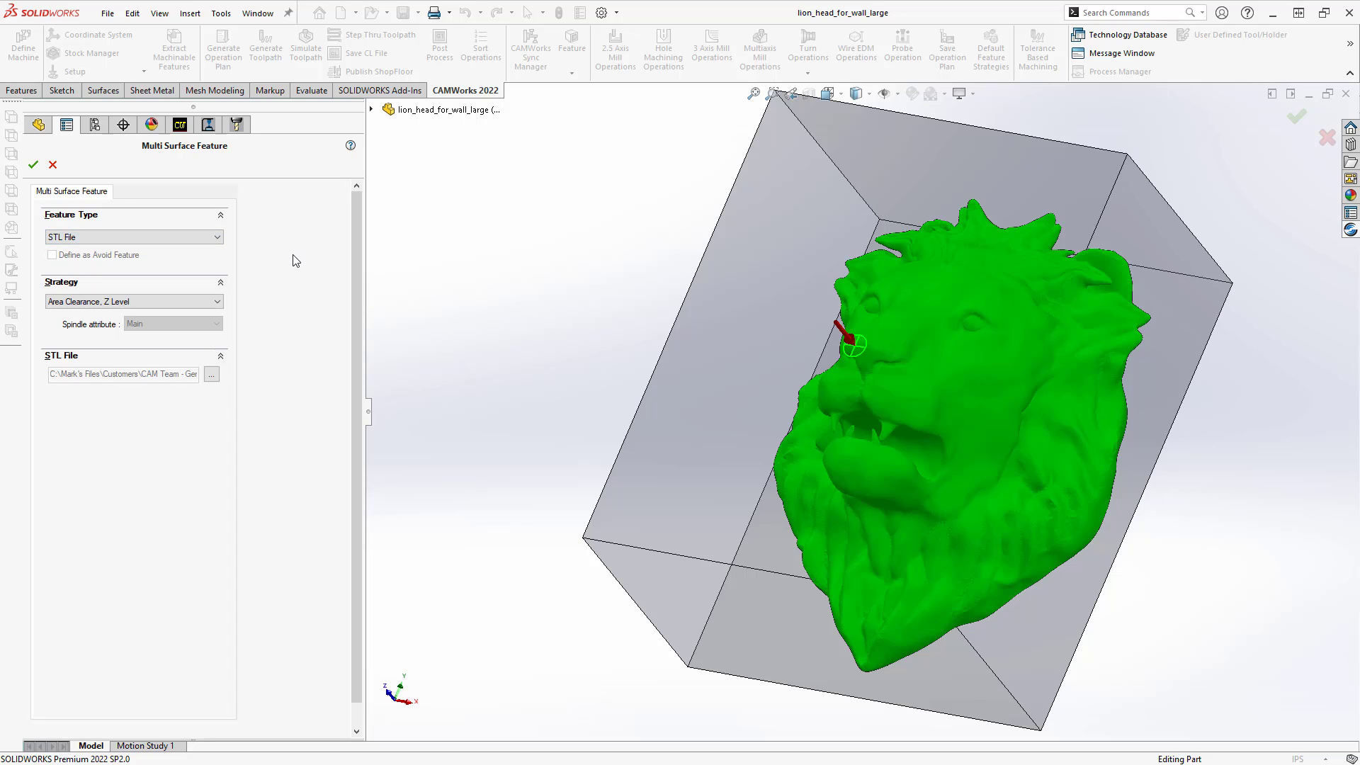
Step: Dismiss the STL file browse with Default coordinate system and cancel the feature edit
{"action": "left_click", "coordinate": [212, 375]}
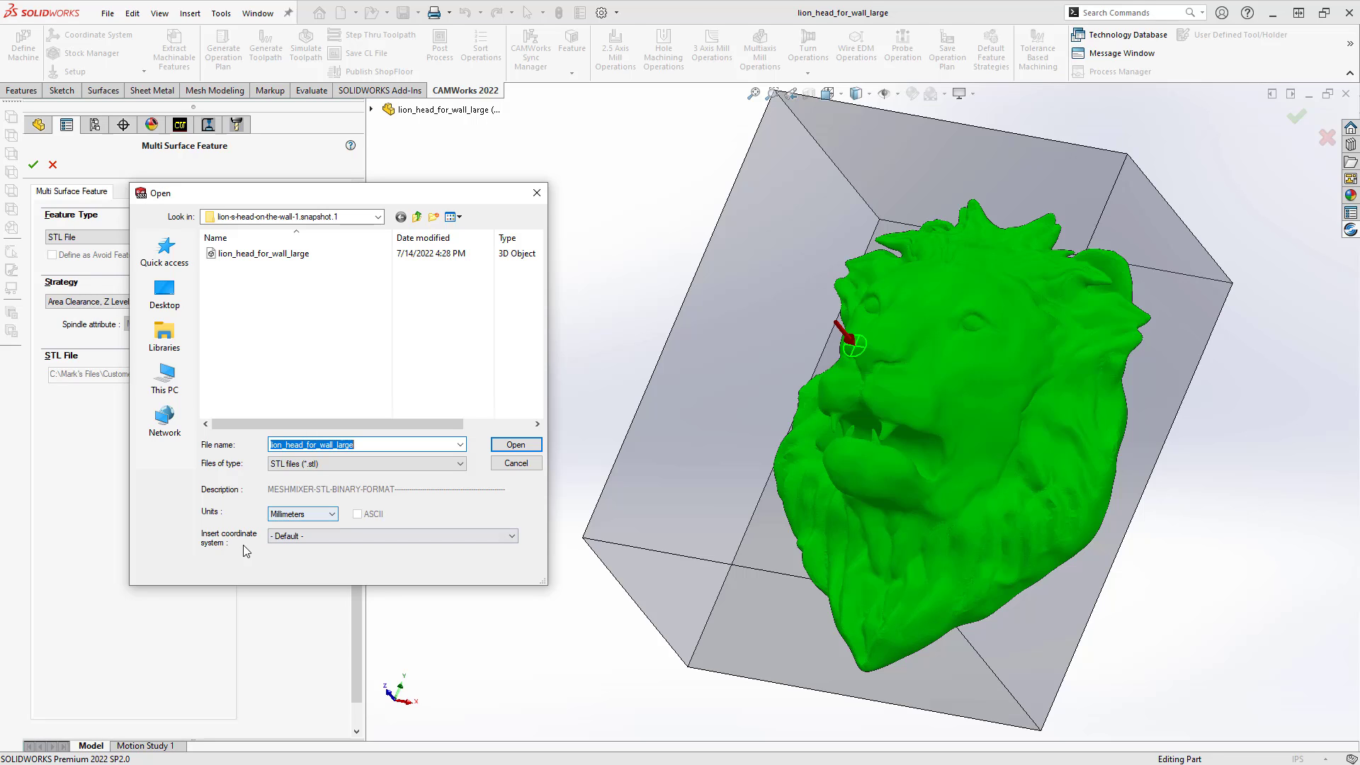
{"action": "left_click", "coordinate": [318, 536]}
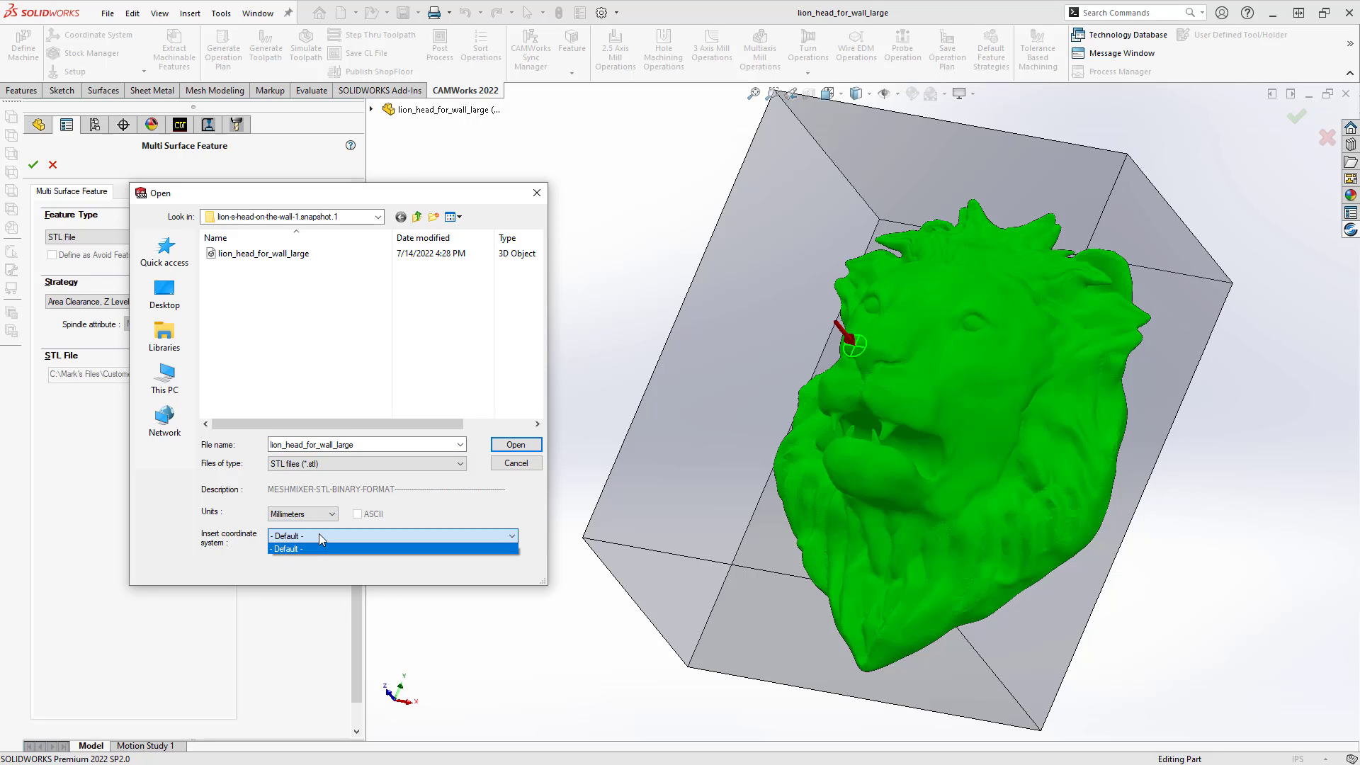
{"action": "left_click", "coordinate": [516, 462]}
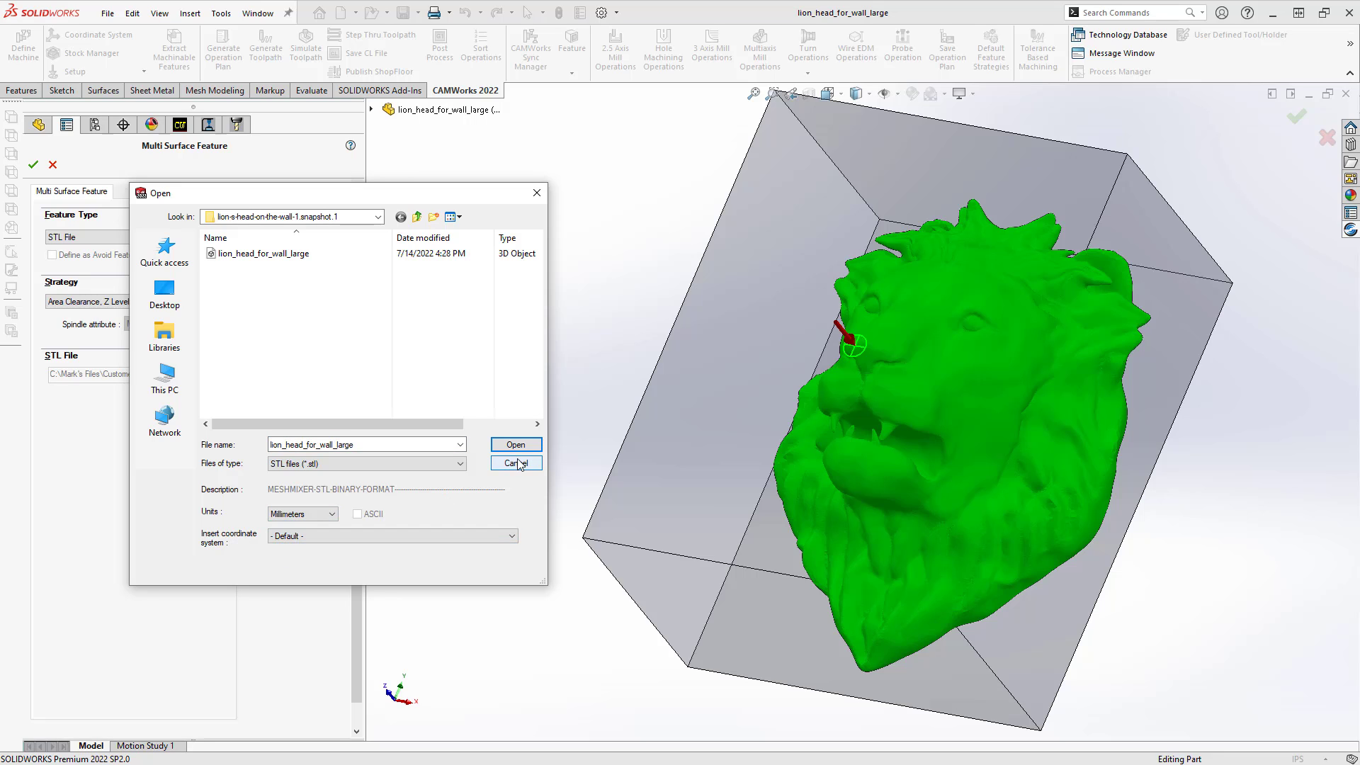
{"action": "left_click", "coordinate": [518, 461]}
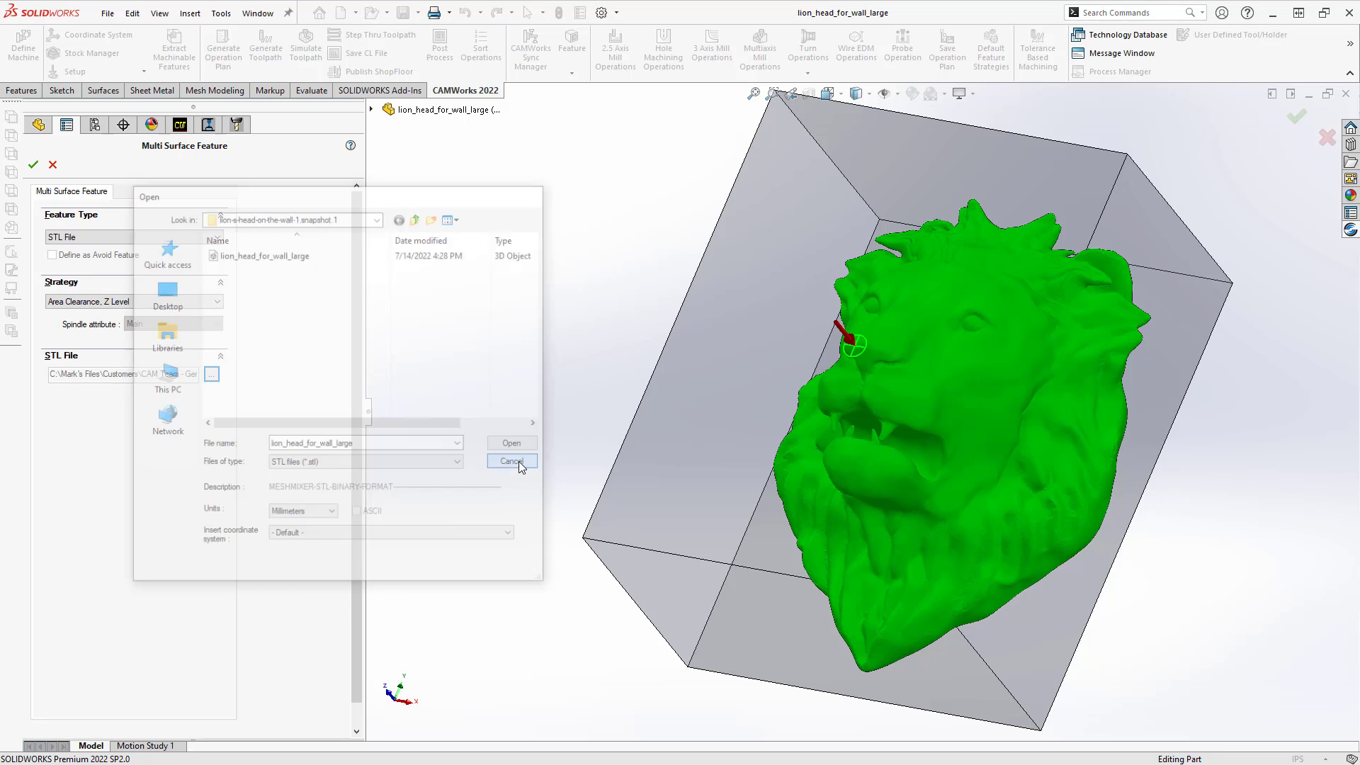
{"action": "left_click", "coordinate": [52, 166]}
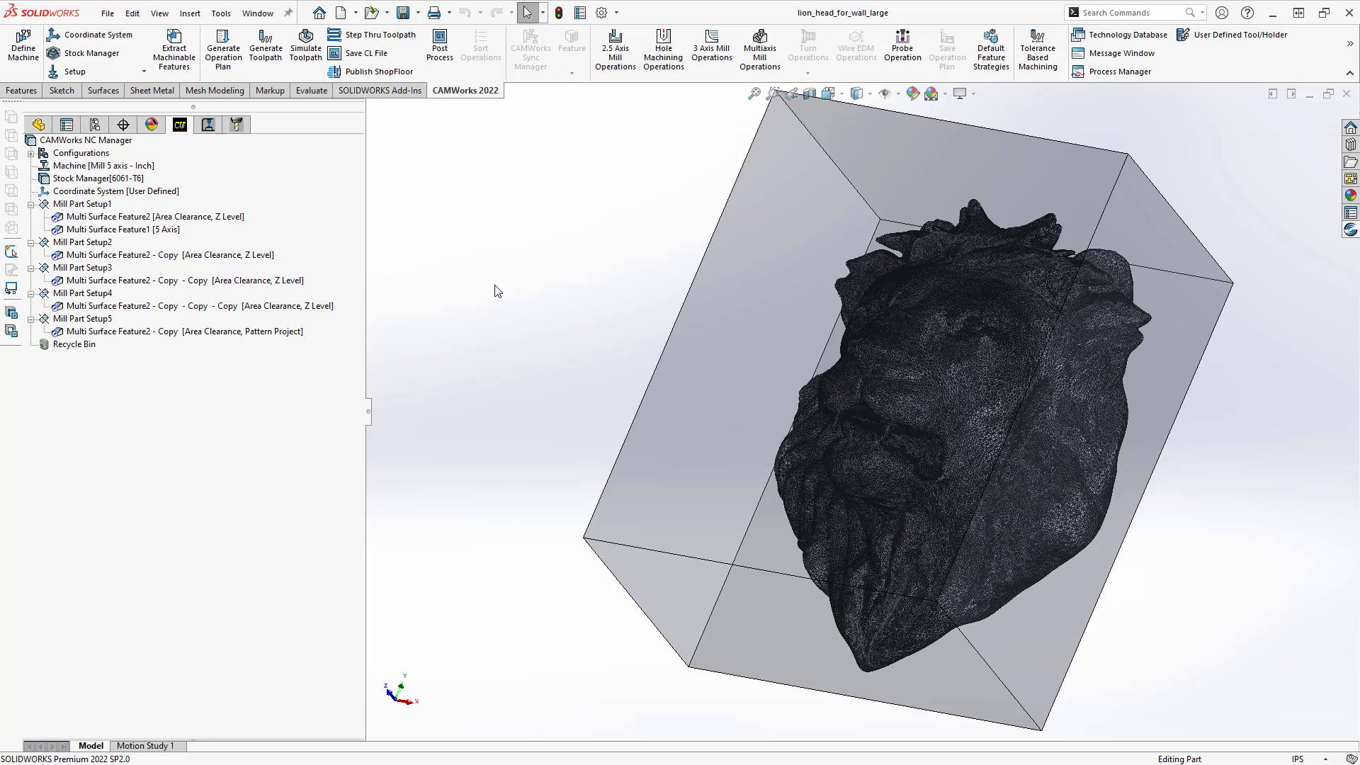
Step: Select Multi Surface Feature2 to highlight its lion-head mesh surfaces
{"action": "left_click", "coordinate": [134, 221]}
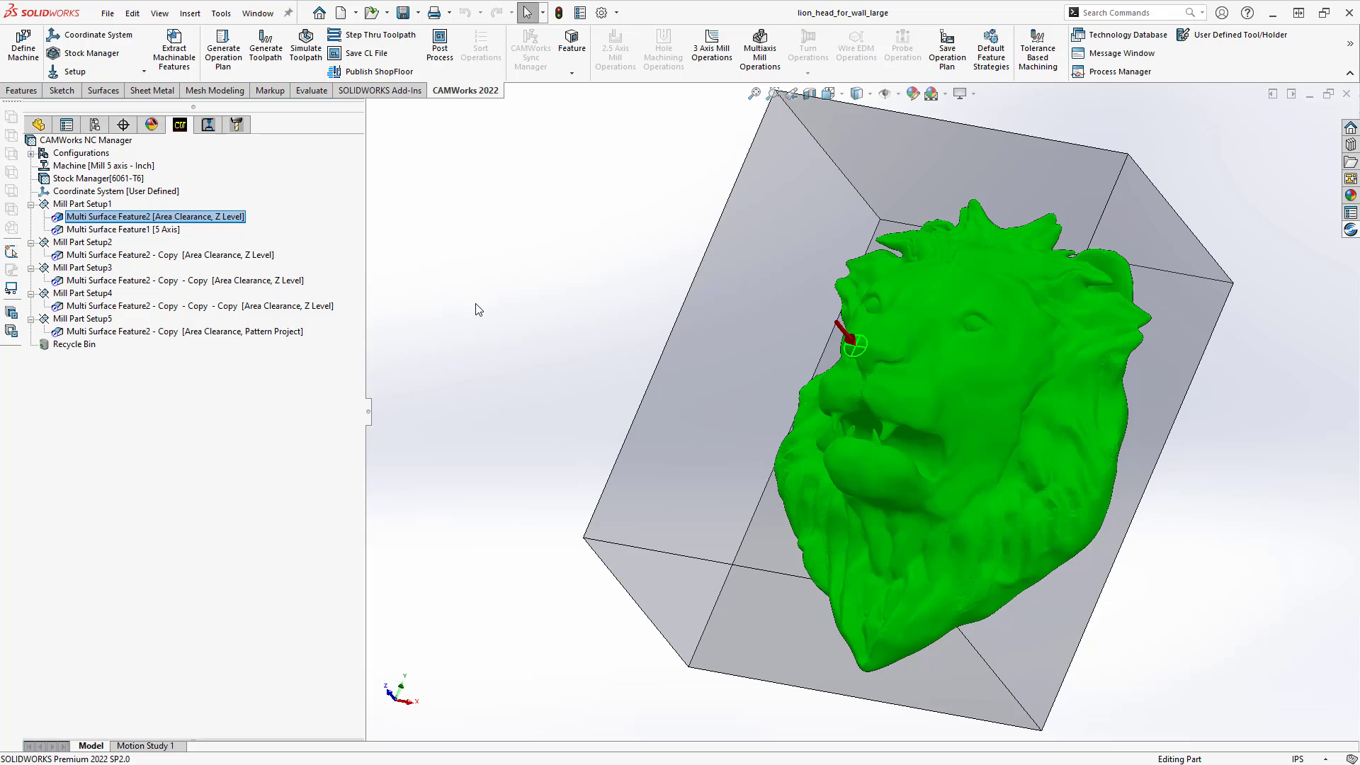
Step: In the Operation Tree, preview Area Clearance1, 2 and 3 toolpaths, orbiting to inspect each
{"action": "left_click", "coordinate": [207, 126]}
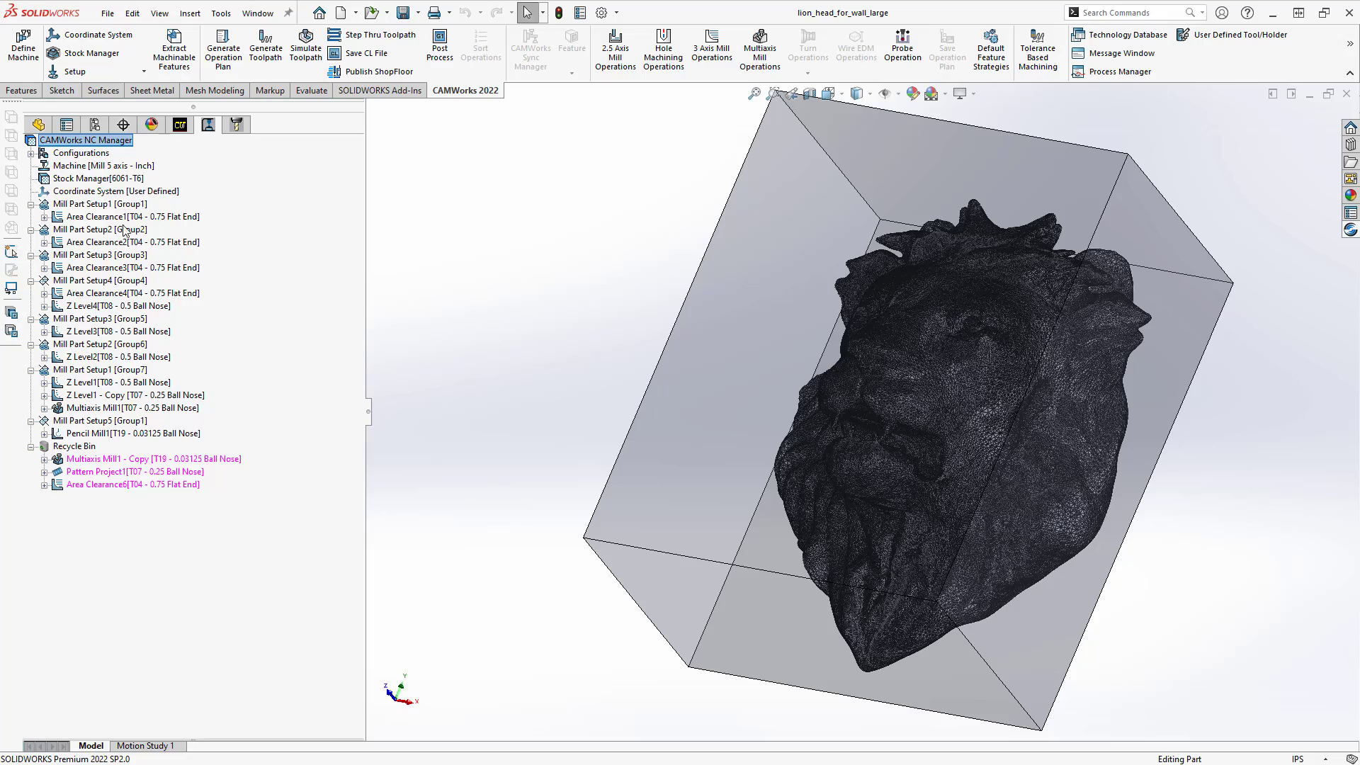
{"action": "left_click", "coordinate": [106, 220]}
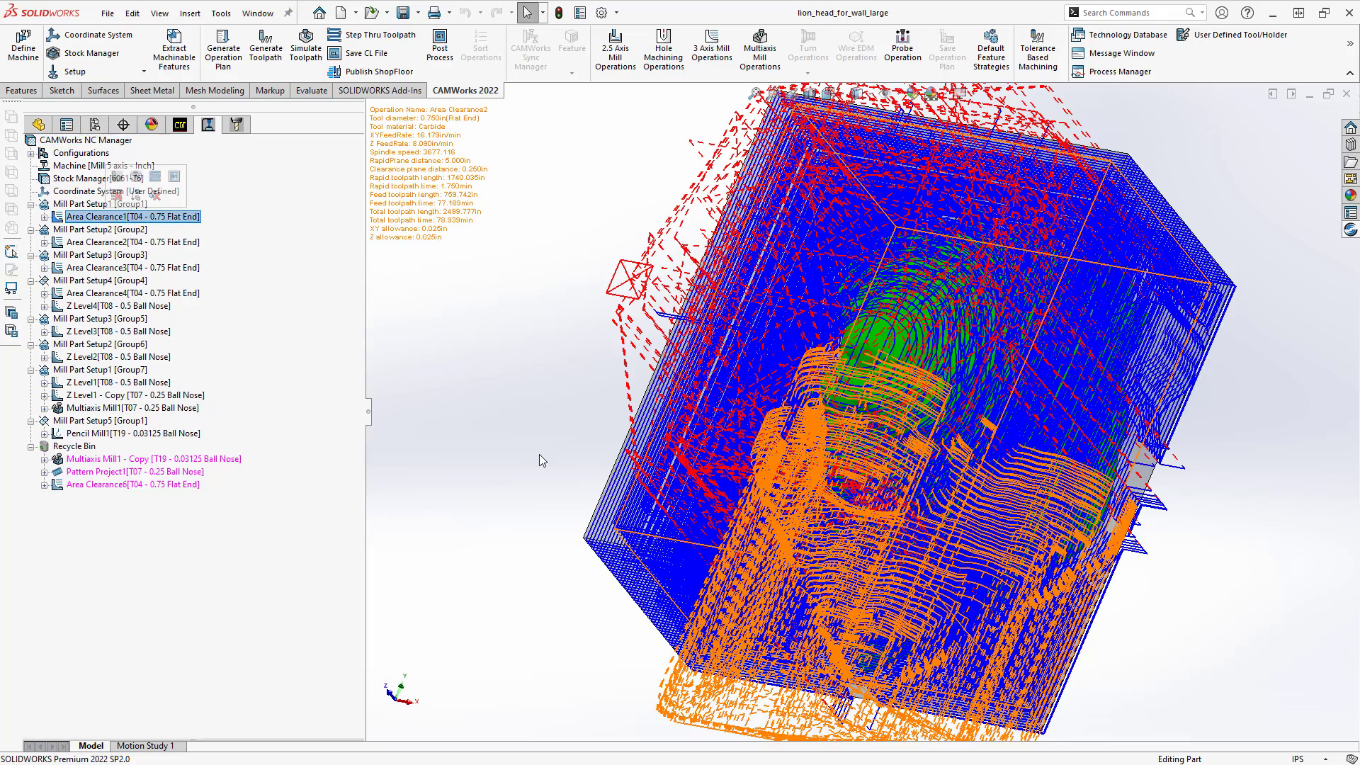
{"action": "middle_click_drag", "start_coordinate": [638, 297], "coordinate": [623, 482]}
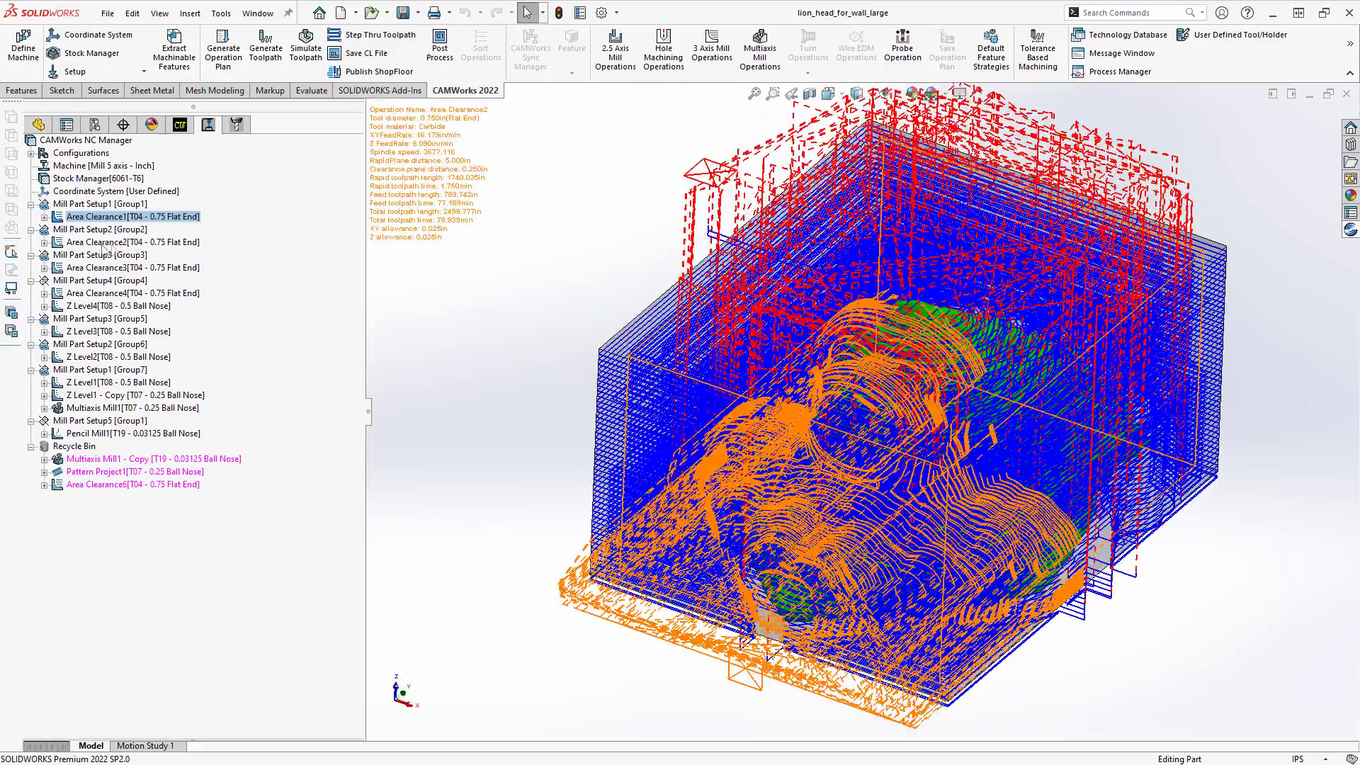
{"action": "left_click", "coordinate": [99, 242]}
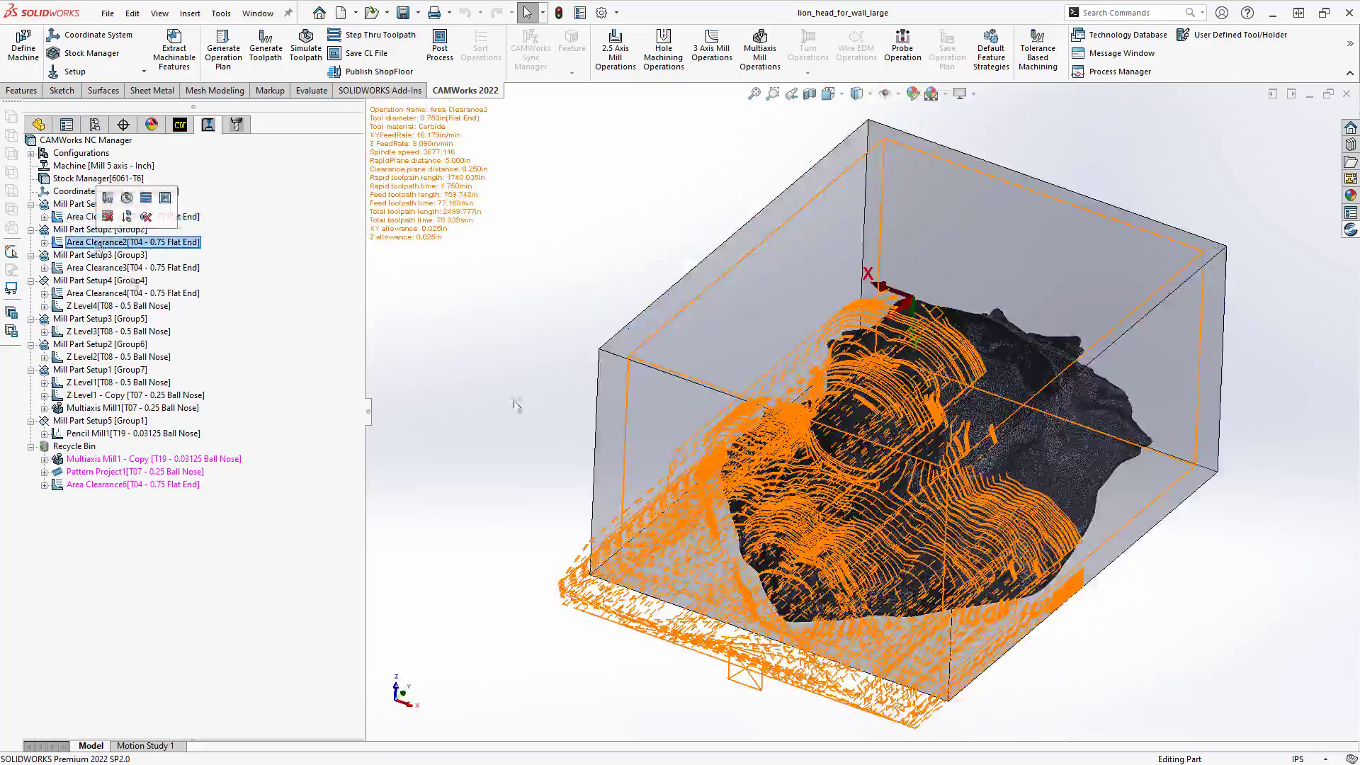
{"action": "left_click", "coordinate": [131, 268]}
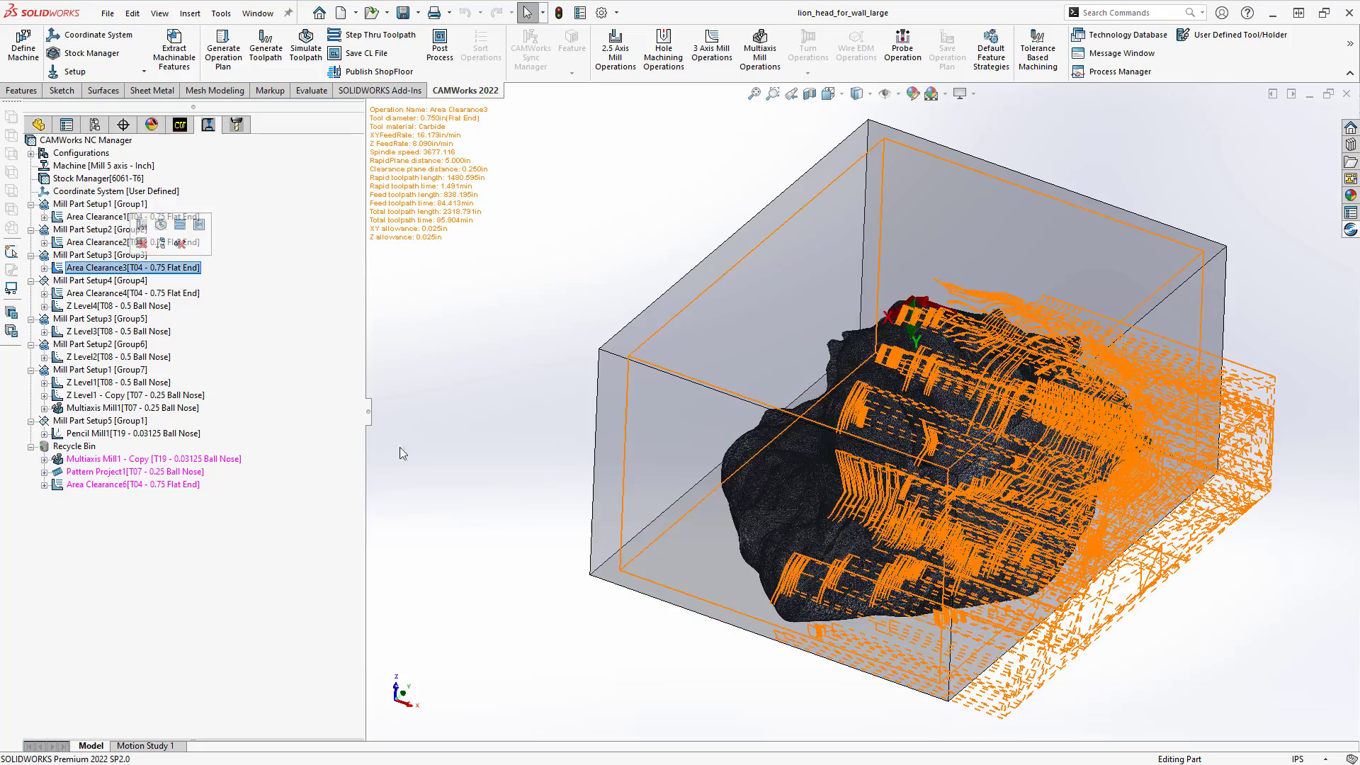
{"action": "middle_click_drag", "start_coordinate": [578, 469], "coordinate": [517, 523]}
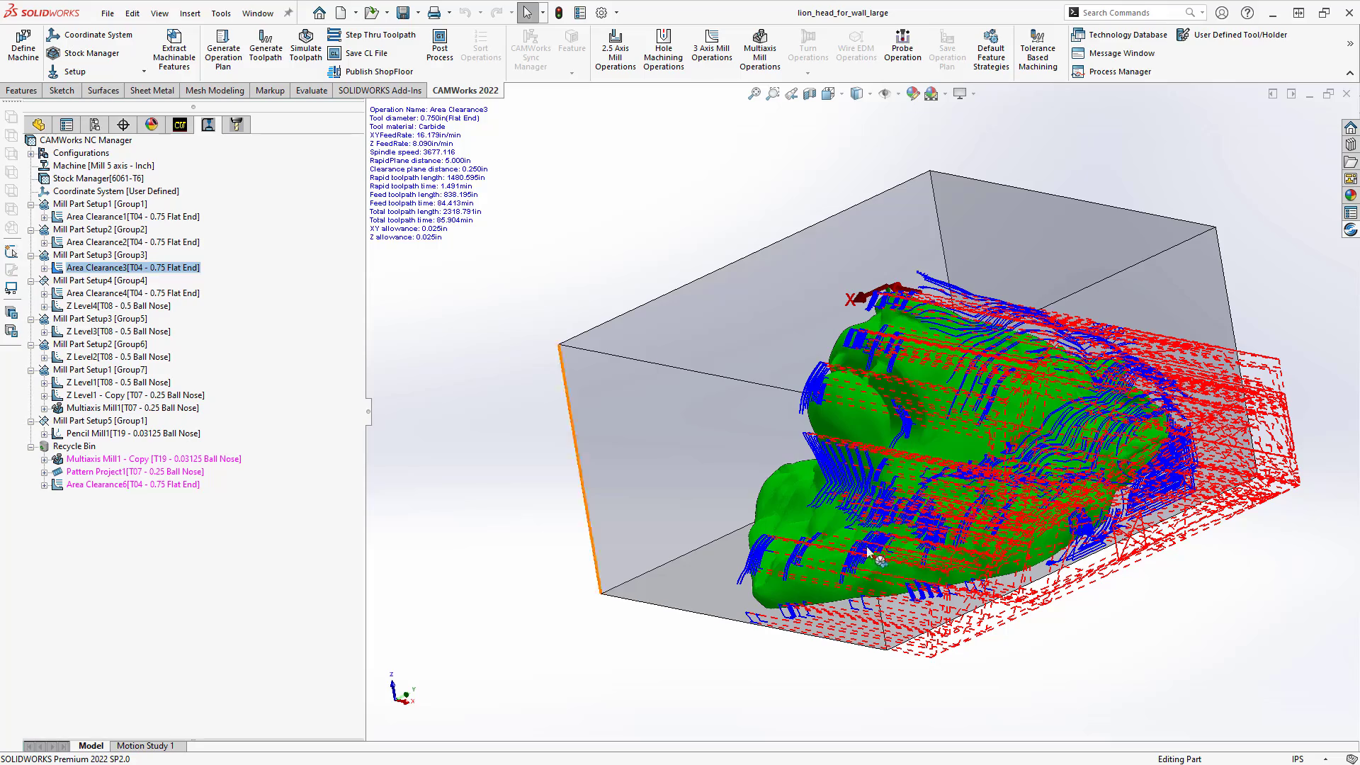
{"action": "key", "text": "ctrl+8"}
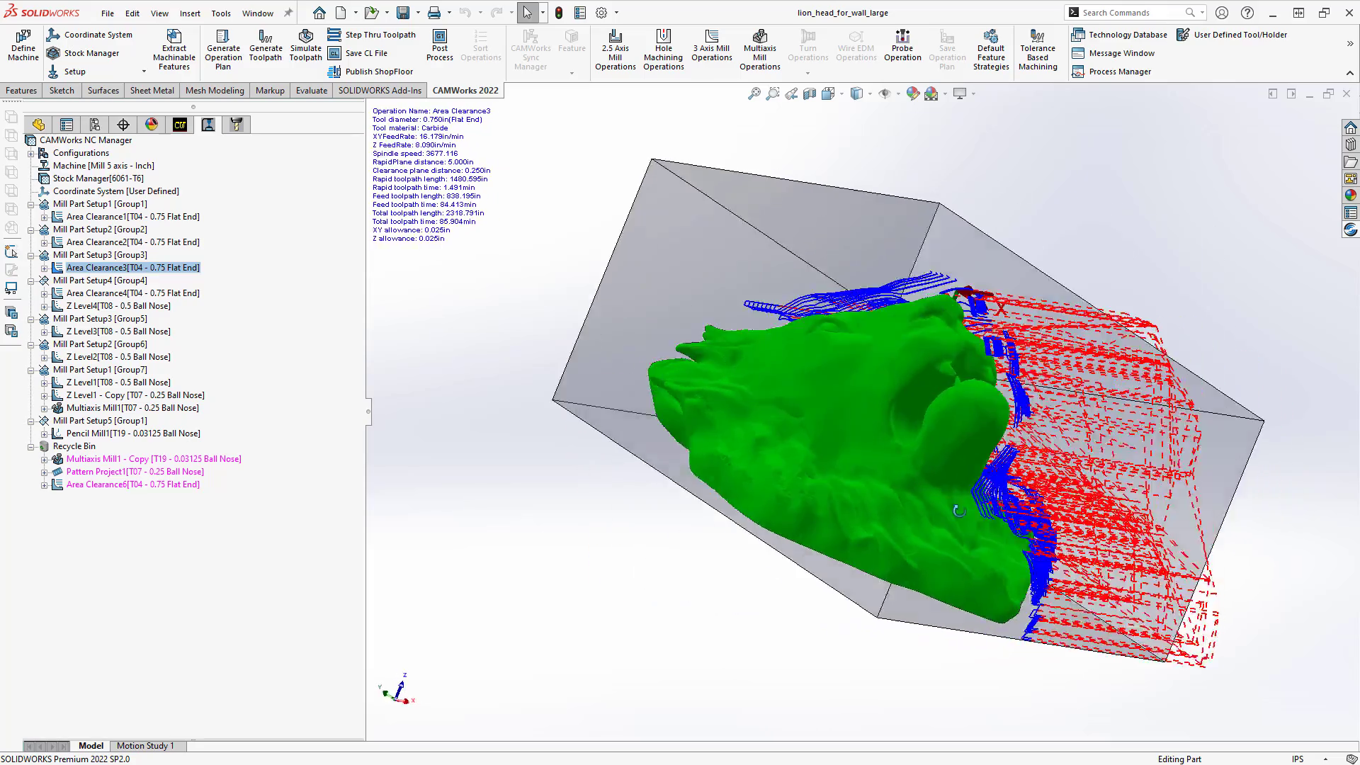
{"action": "middle_click_drag", "start_coordinate": [914, 510], "coordinate": [930, 528]}
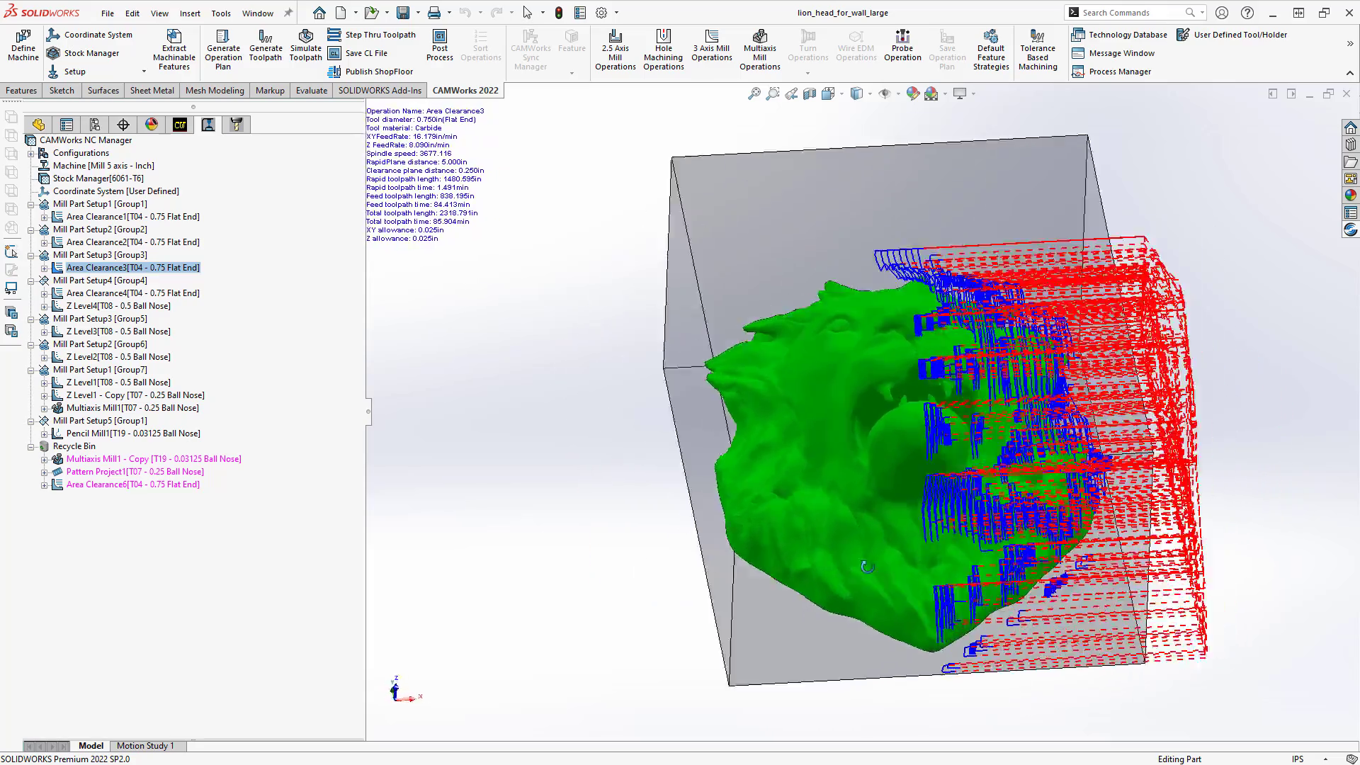
{"action": "middle_click_drag", "start_coordinate": [866, 568], "coordinate": [870, 575]}
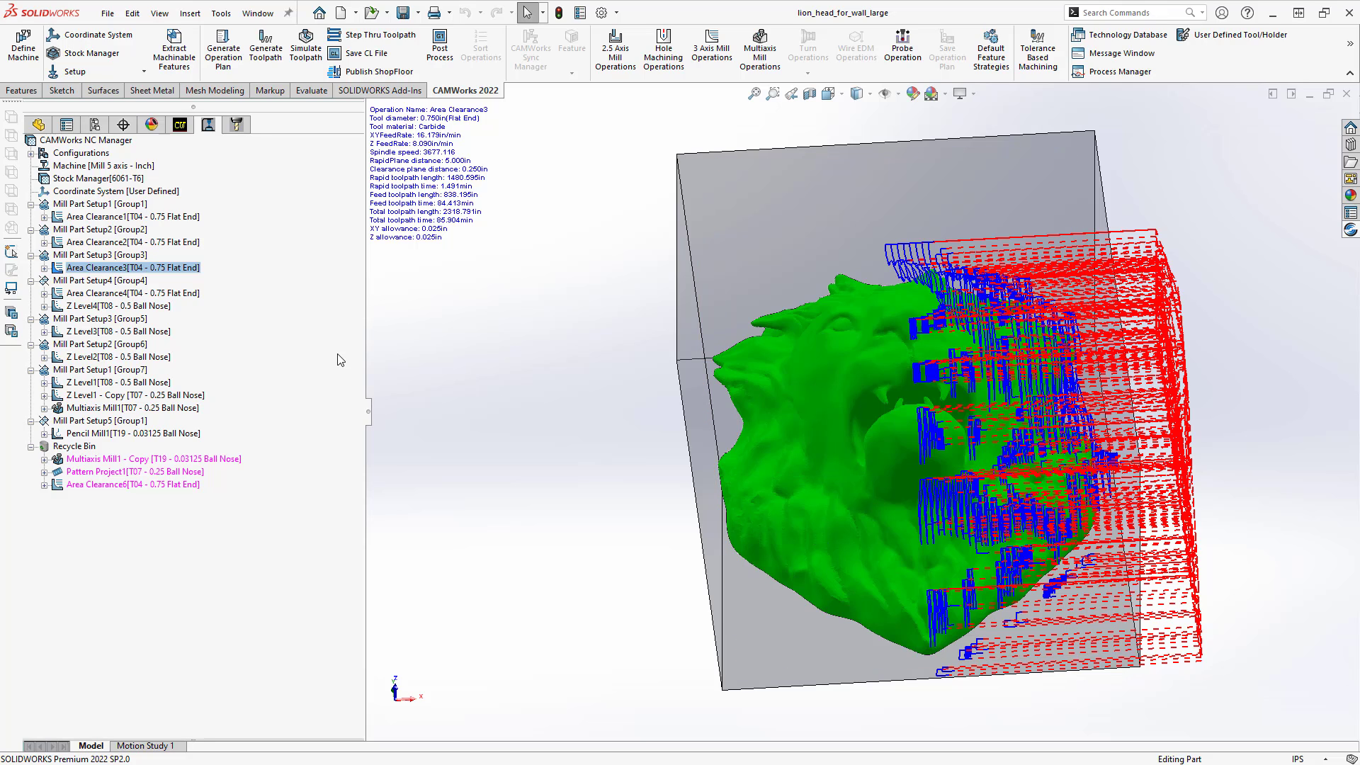
Step: Inspect the Z Level1 toolpath with orbit, zoom and fit, then select Z Level1 - Copy
{"action": "left_click", "coordinate": [115, 383]}
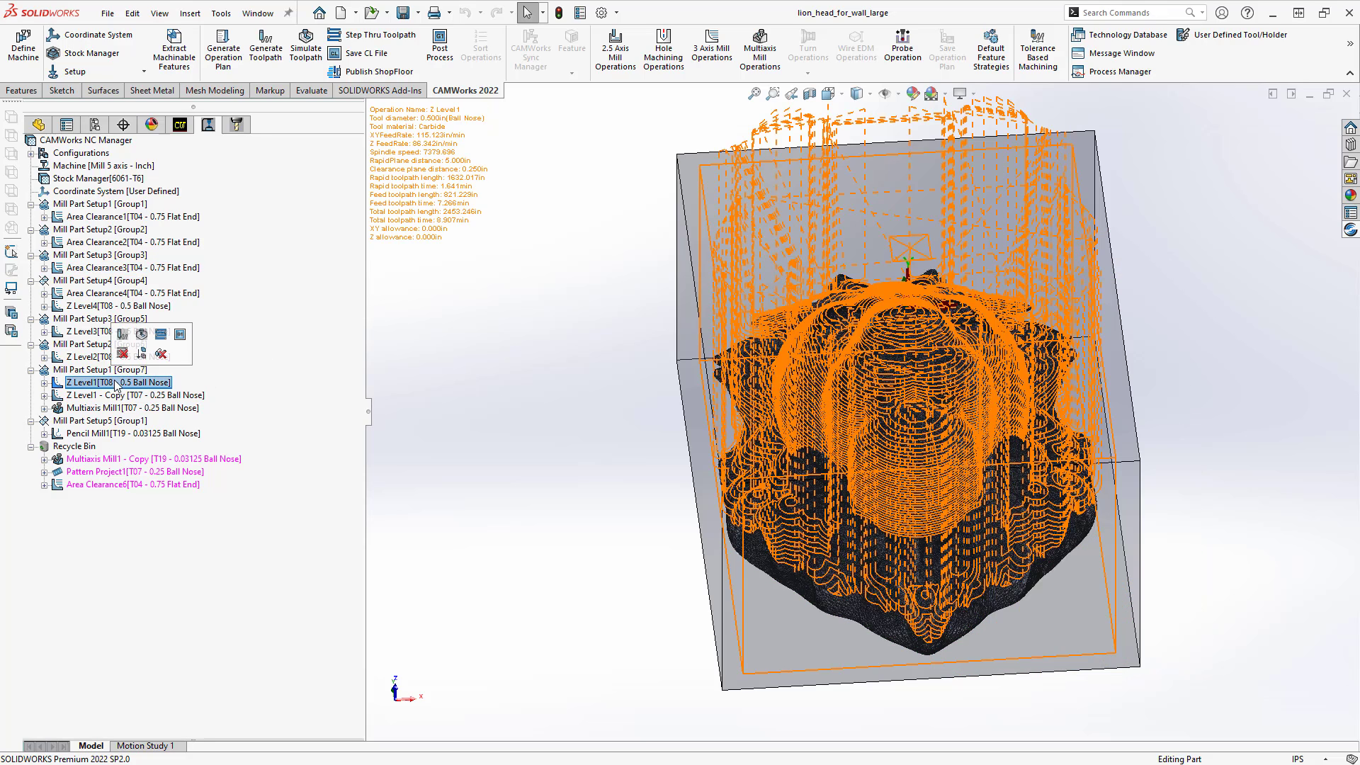
{"action": "middle_click_drag", "start_coordinate": [701, 414], "coordinate": [691, 432]}
{"action": "scroll", "coordinate": [805, 412], "scroll_direction": "down", "scroll_amount": 5}
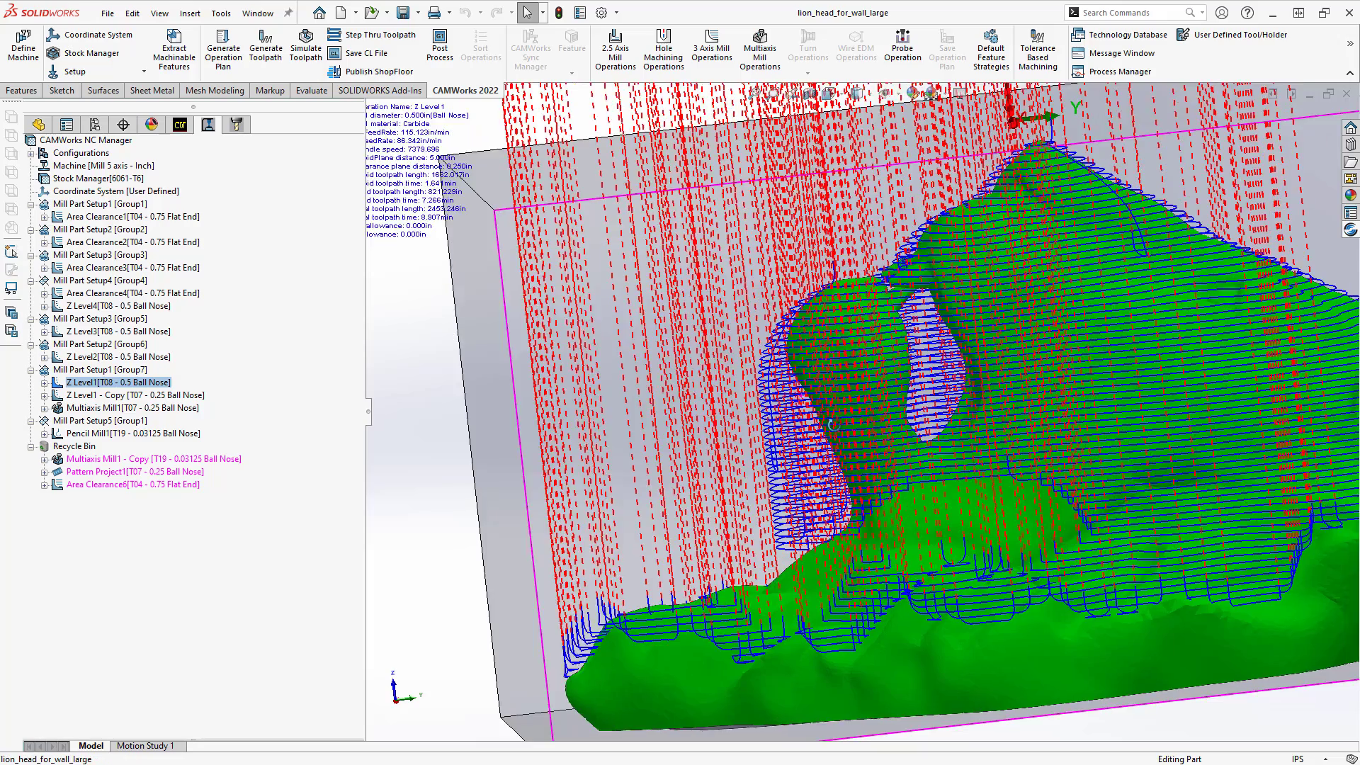
{"action": "key", "text": "f"}
{"action": "middle_click_drag", "start_coordinate": [815, 425], "coordinate": [637, 410]}
{"action": "mouse_move", "coordinate": [106, 398]}
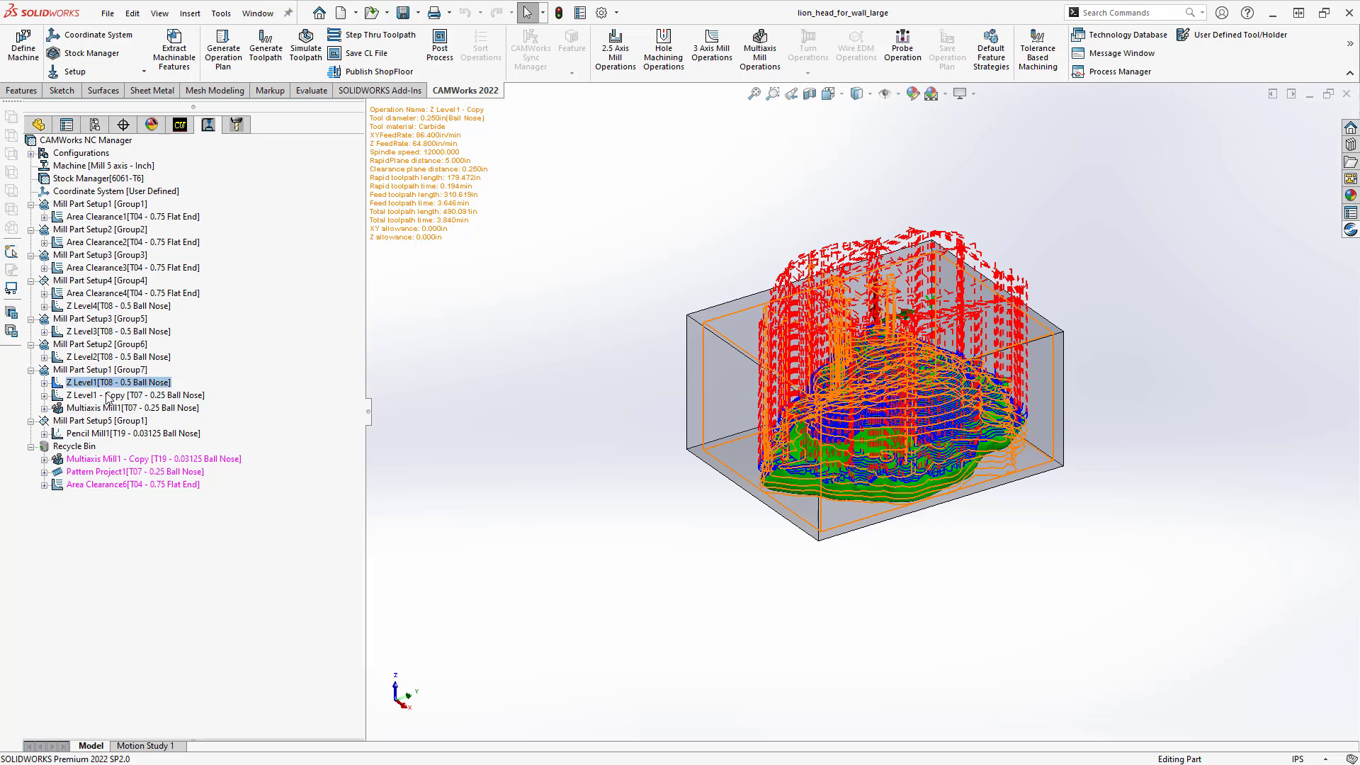
{"action": "left_click", "coordinate": [108, 396]}
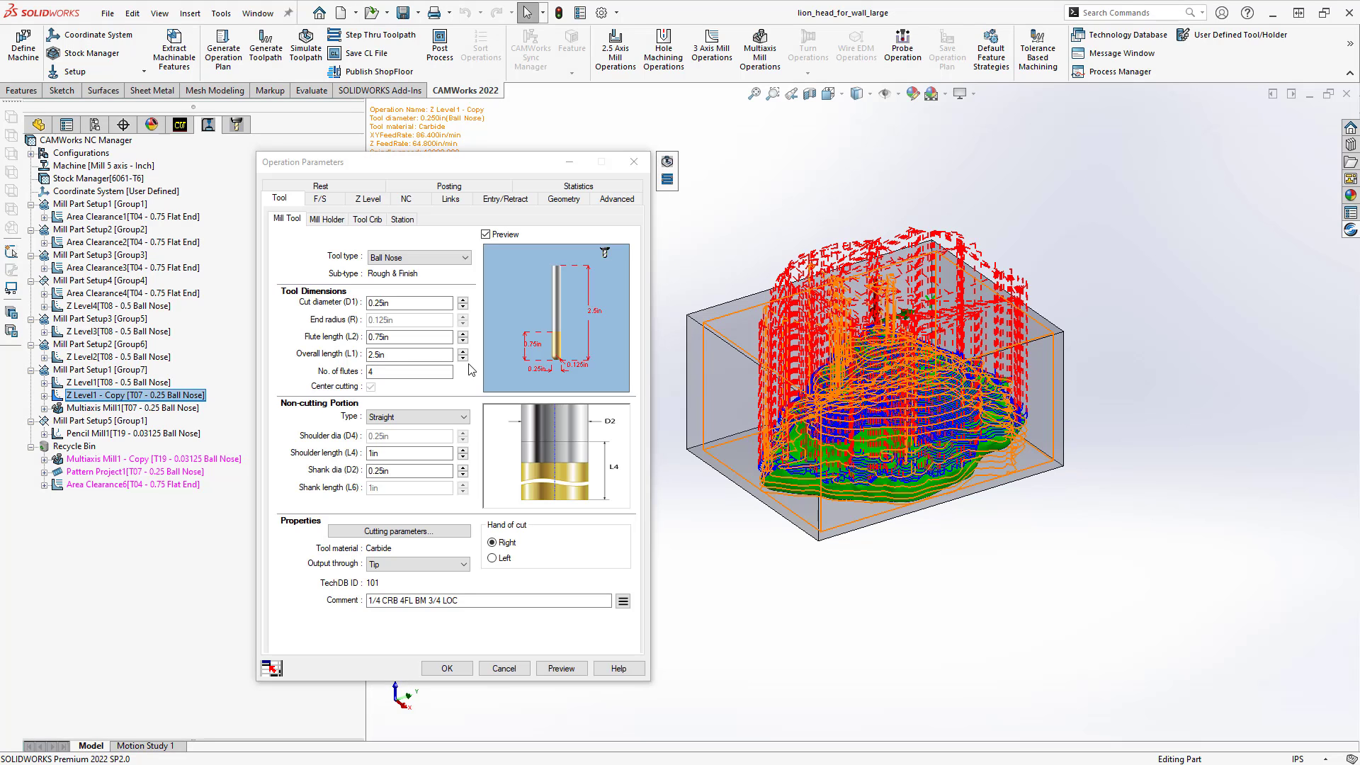
Step: Confirm Convert to 5 axis is ticked on the Advanced tab, cancel, and reselect Z Level1 - Copy
{"action": "left_click", "coordinate": [617, 199]}
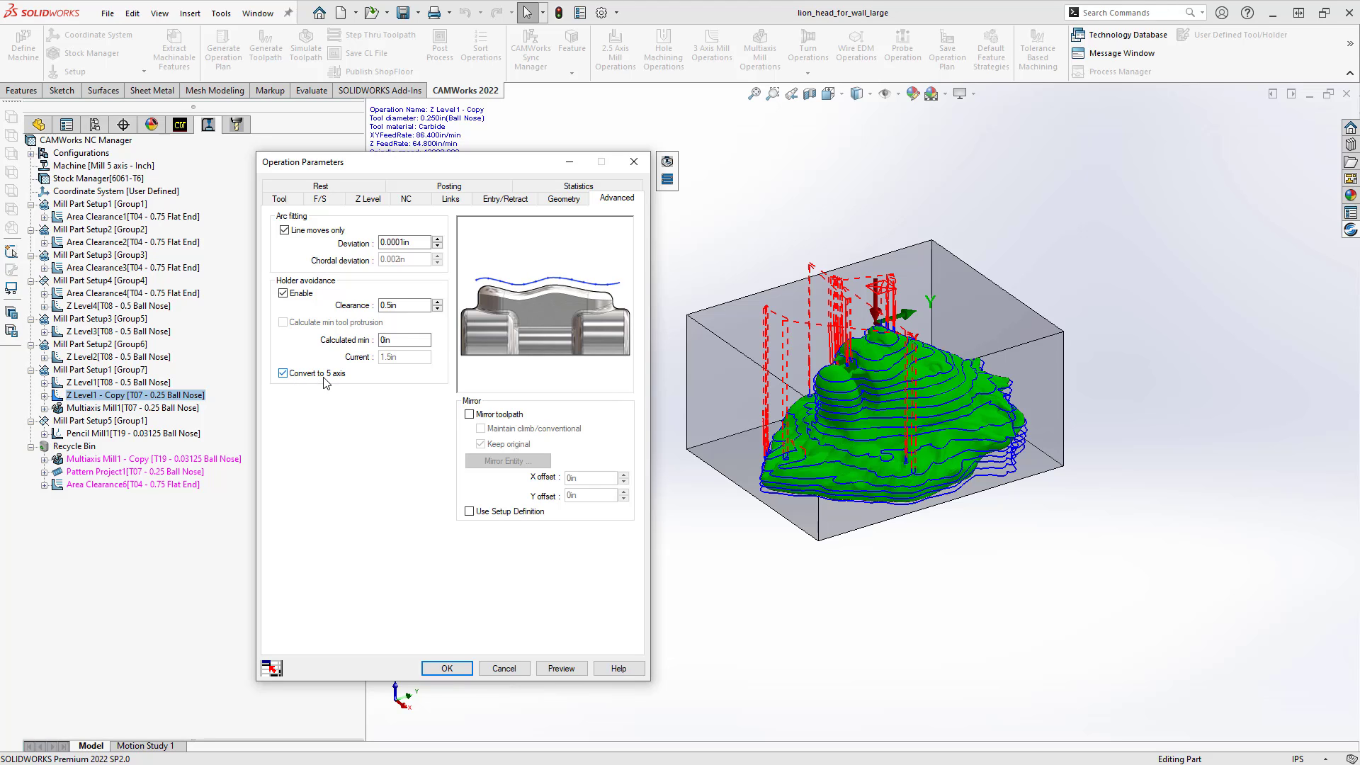
{"action": "left_click", "coordinate": [491, 664]}
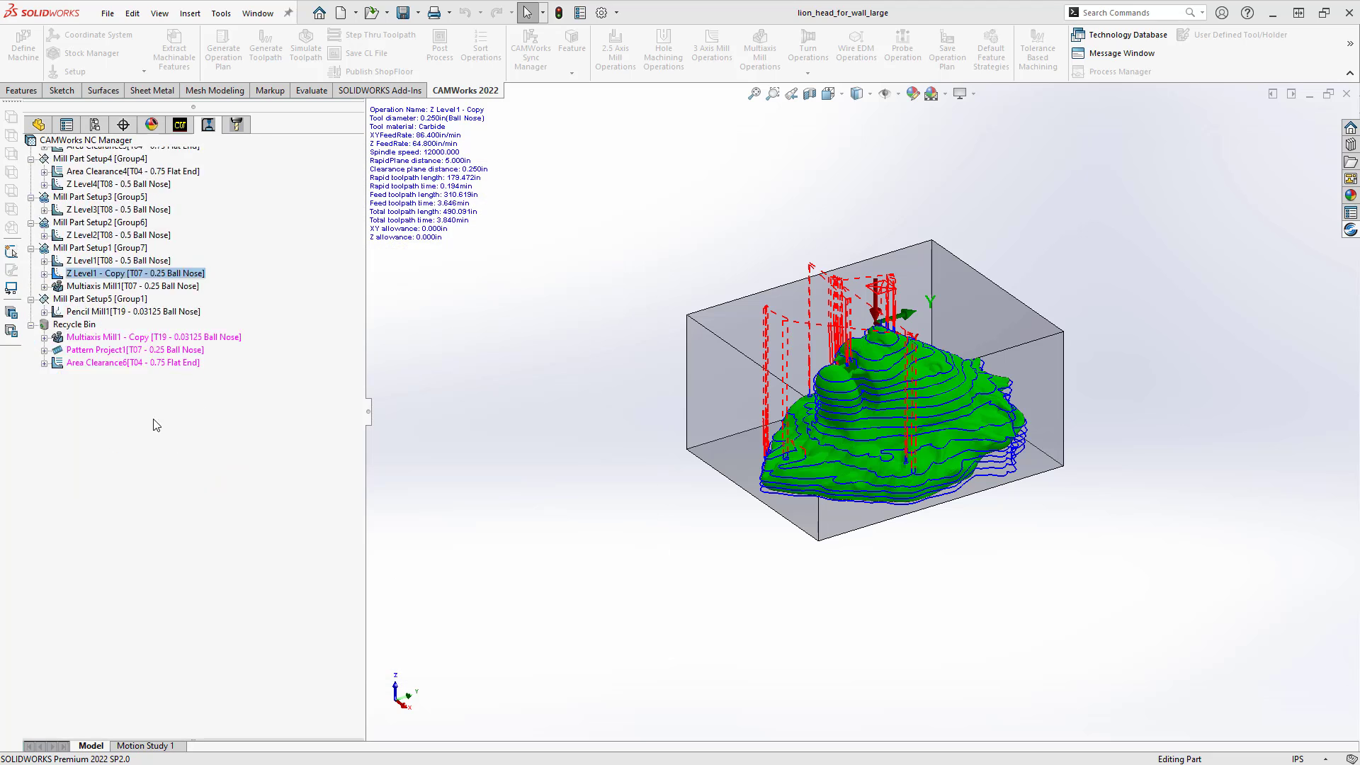
{"action": "left_click", "coordinate": [98, 395]}
Step: Step through the Z Level1 - Copy toolpath in Side view, playing then pausing, and finish
{"action": "right_click", "coordinate": [98, 395]}
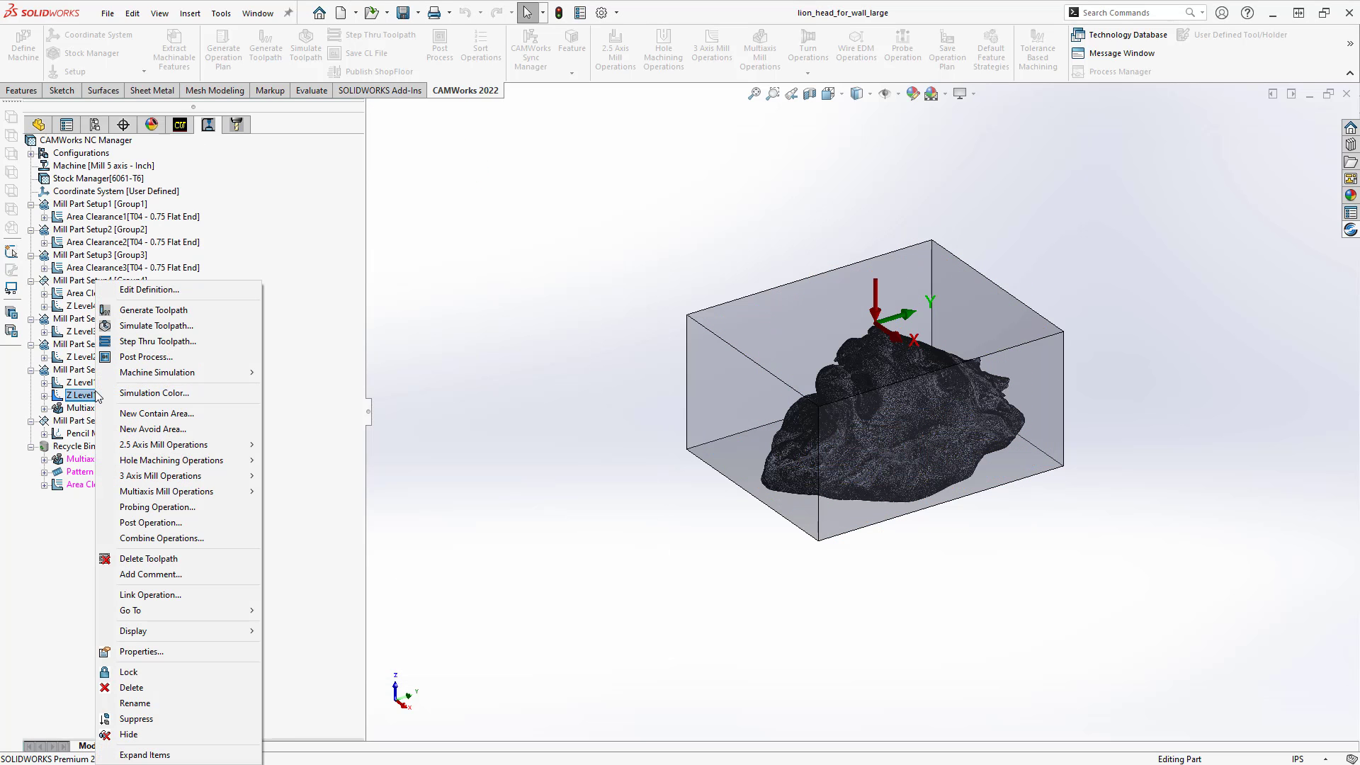
{"action": "left_click", "coordinate": [496, 452]}
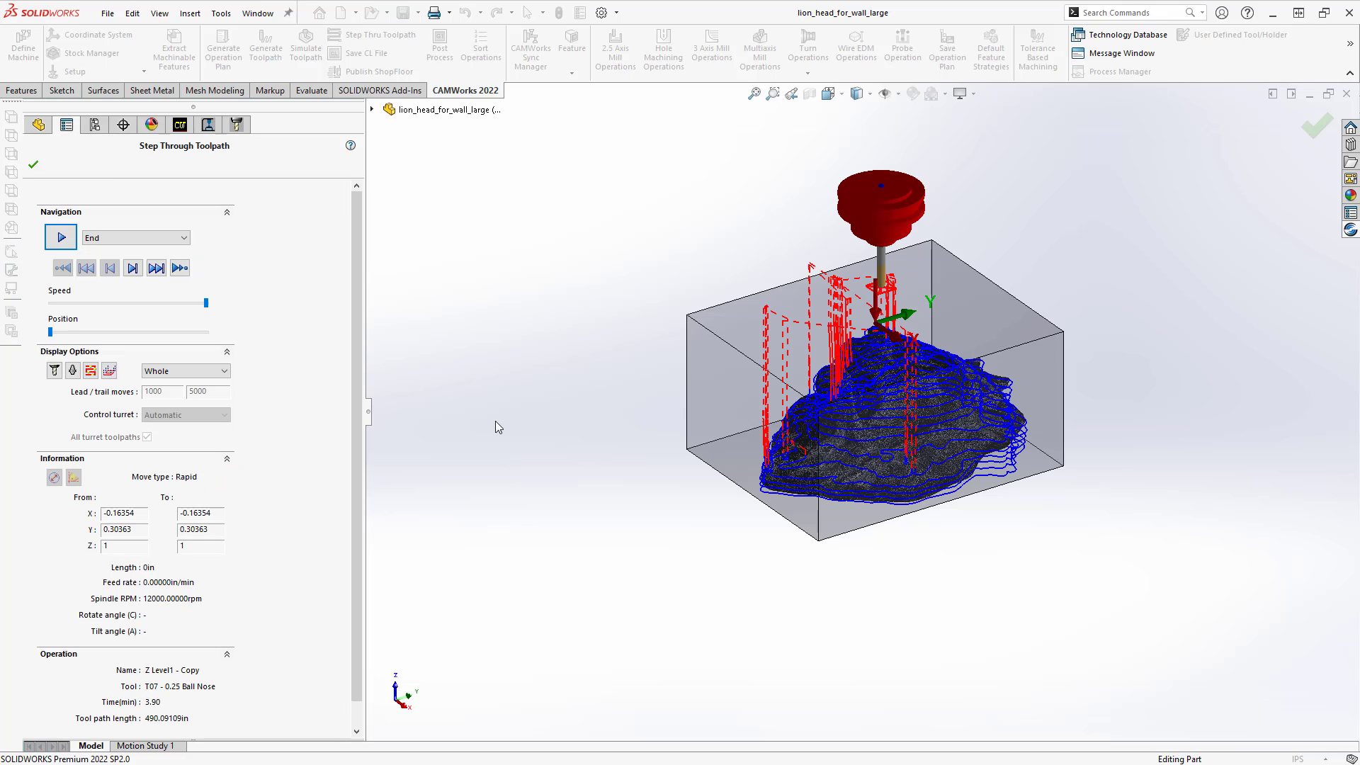
{"action": "key", "text": "space"}
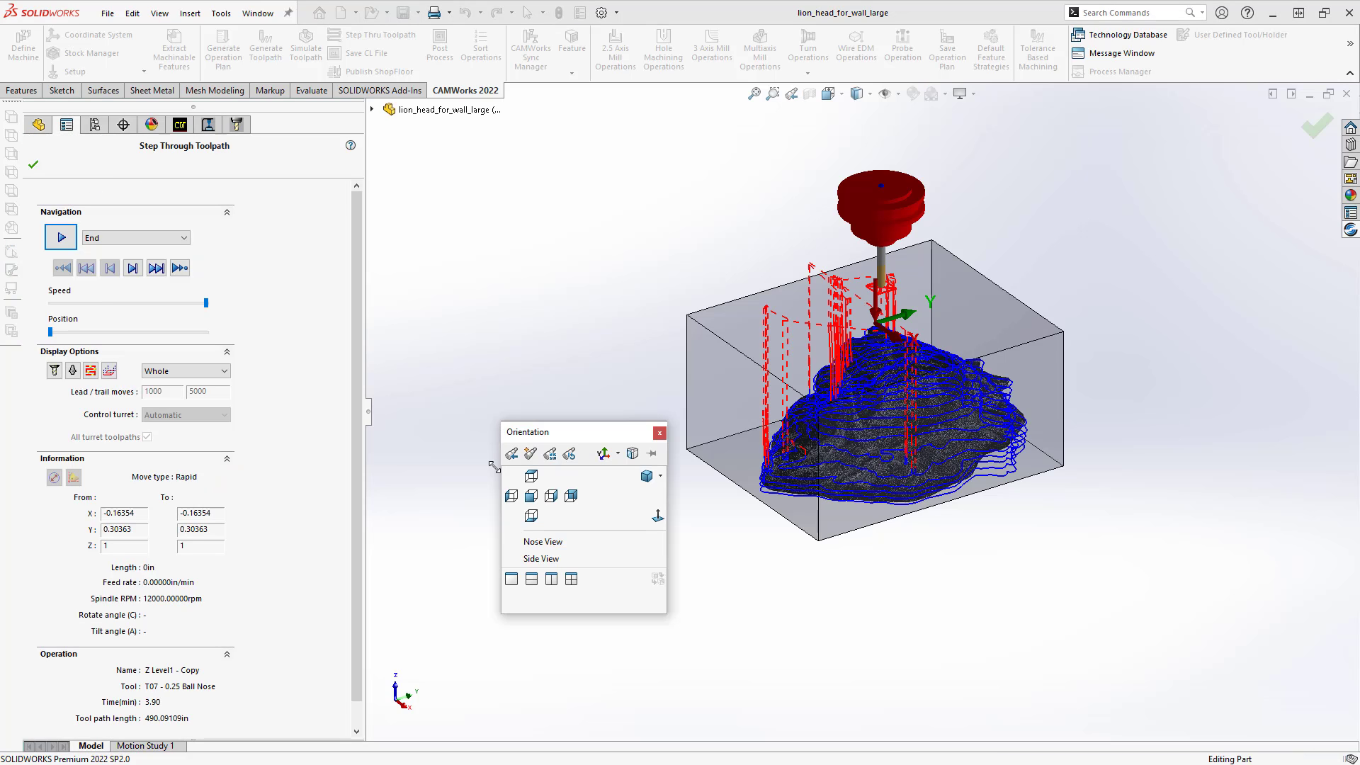
{"action": "left_click", "coordinate": [542, 559]}
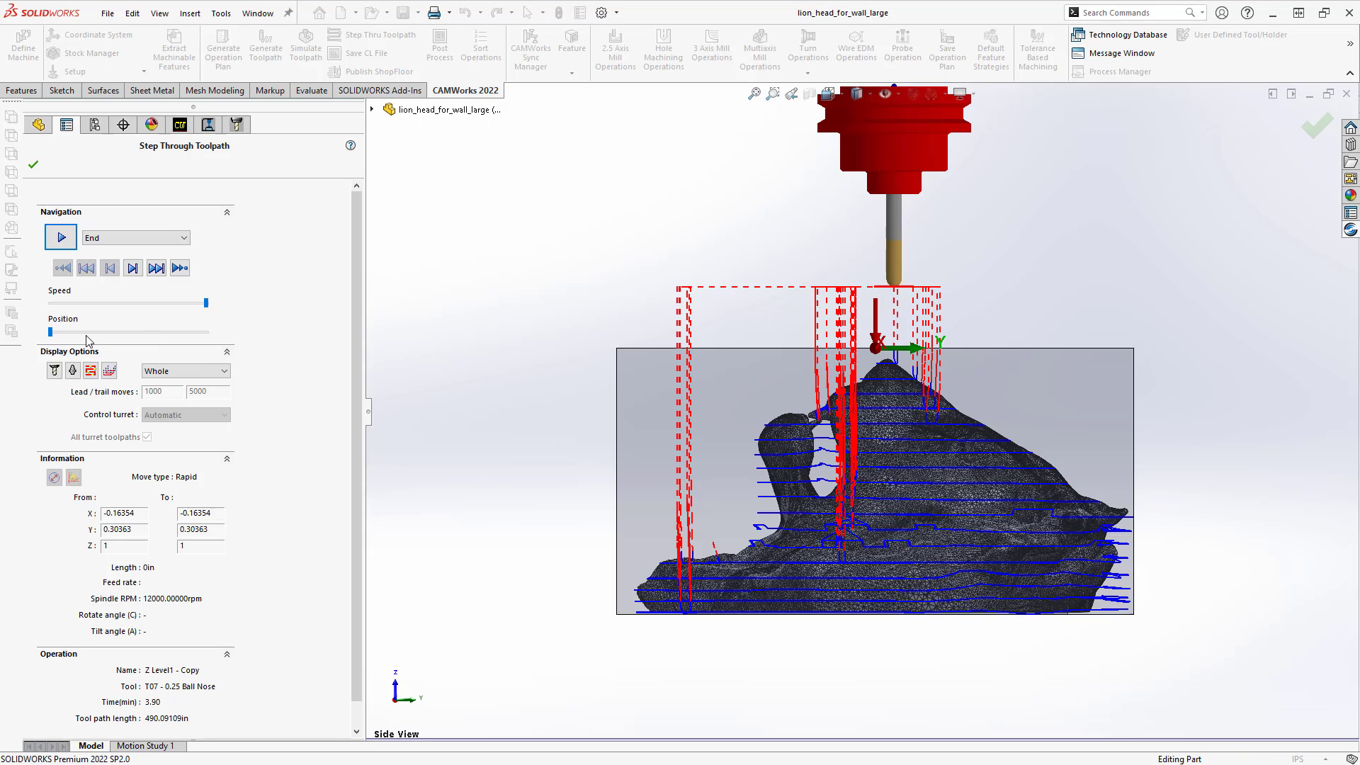
{"action": "left_click", "coordinate": [62, 238]}
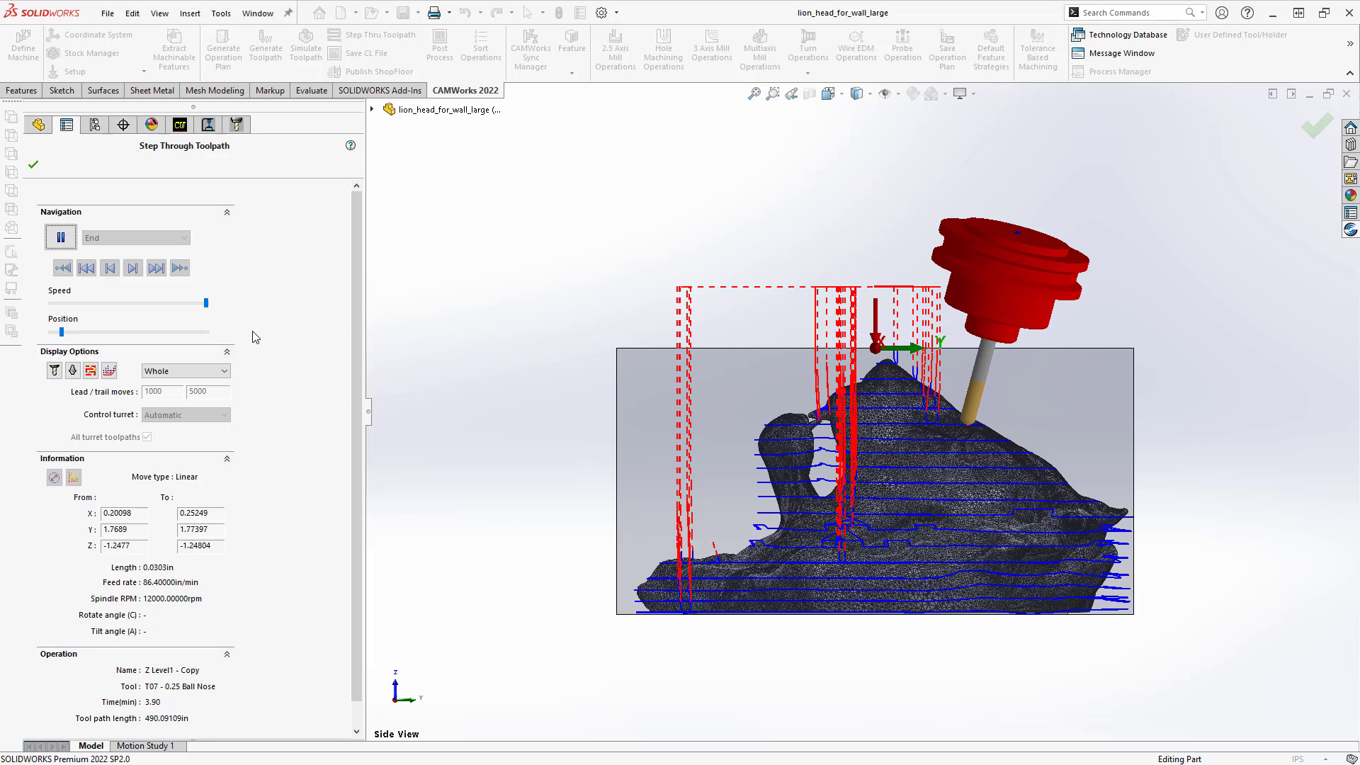
{"action": "left_click", "coordinate": [60, 240]}
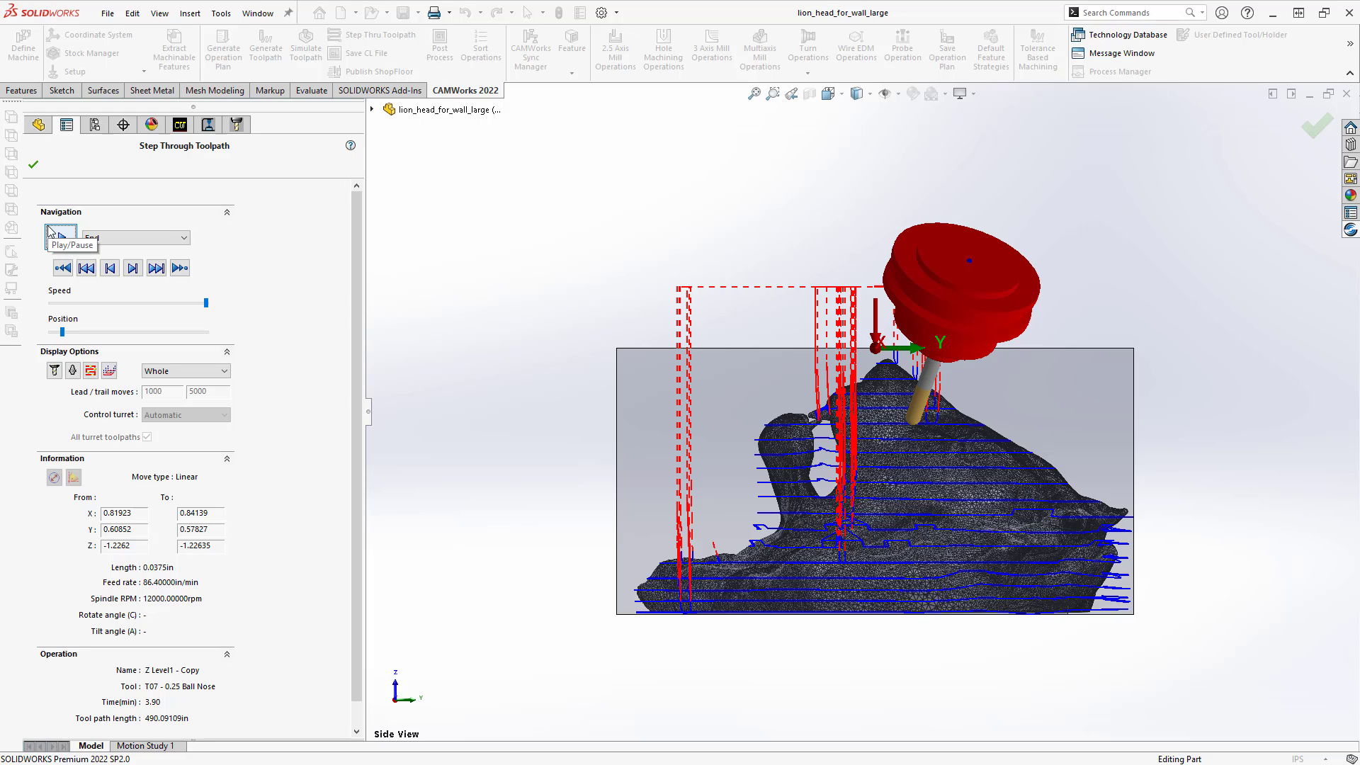
{"action": "left_click", "coordinate": [32, 165]}
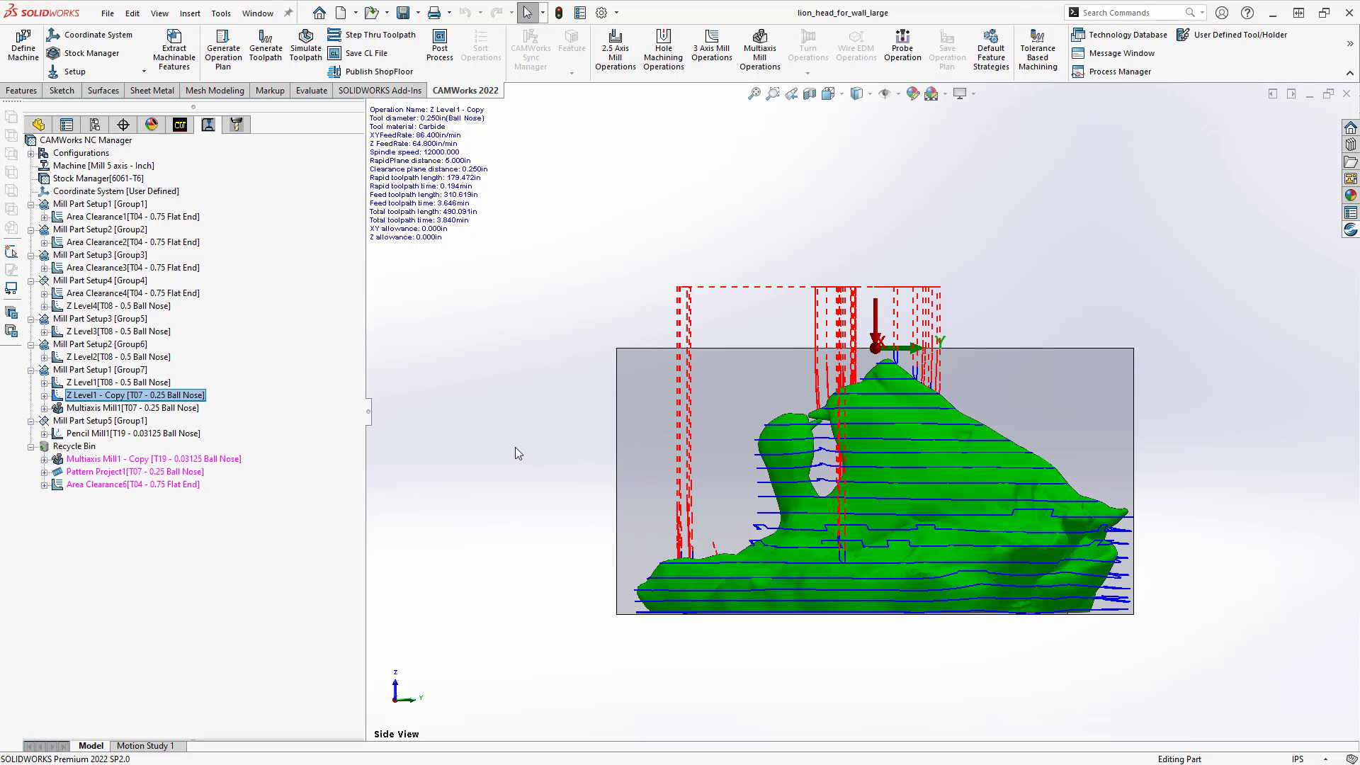
Step: Select Multiaxis Mill1, expand it, and view its Axis Control settings
{"action": "left_click", "coordinate": [91, 411]}
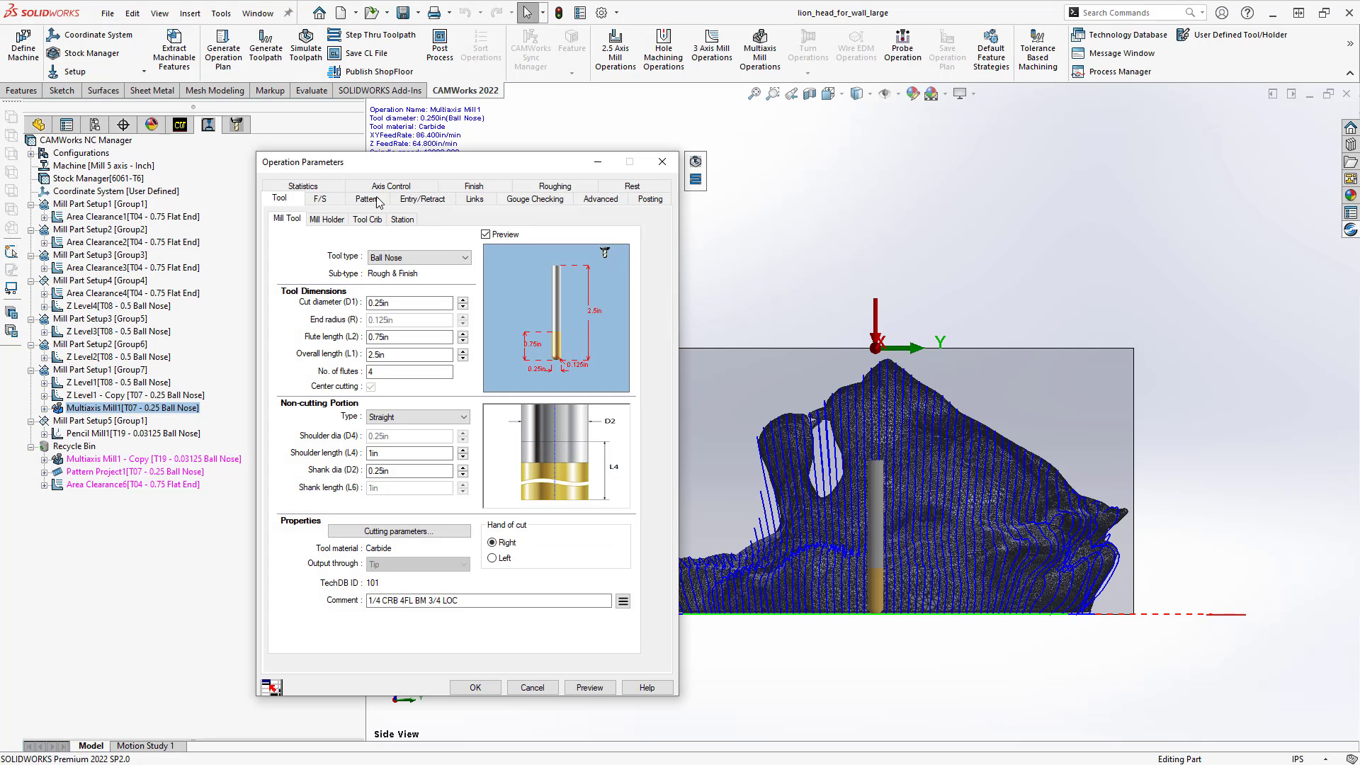
{"action": "left_click", "coordinate": [44, 408]}
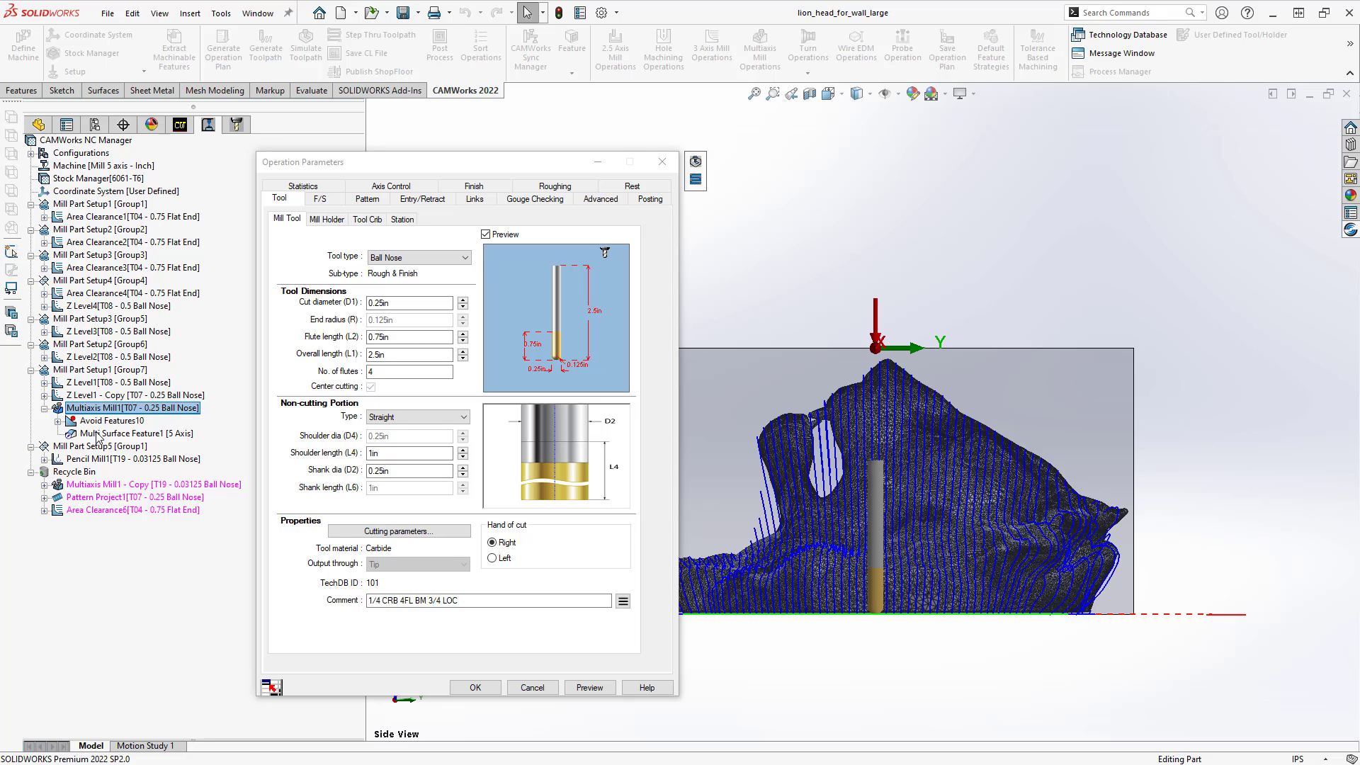
{"action": "left_click", "coordinate": [378, 188]}
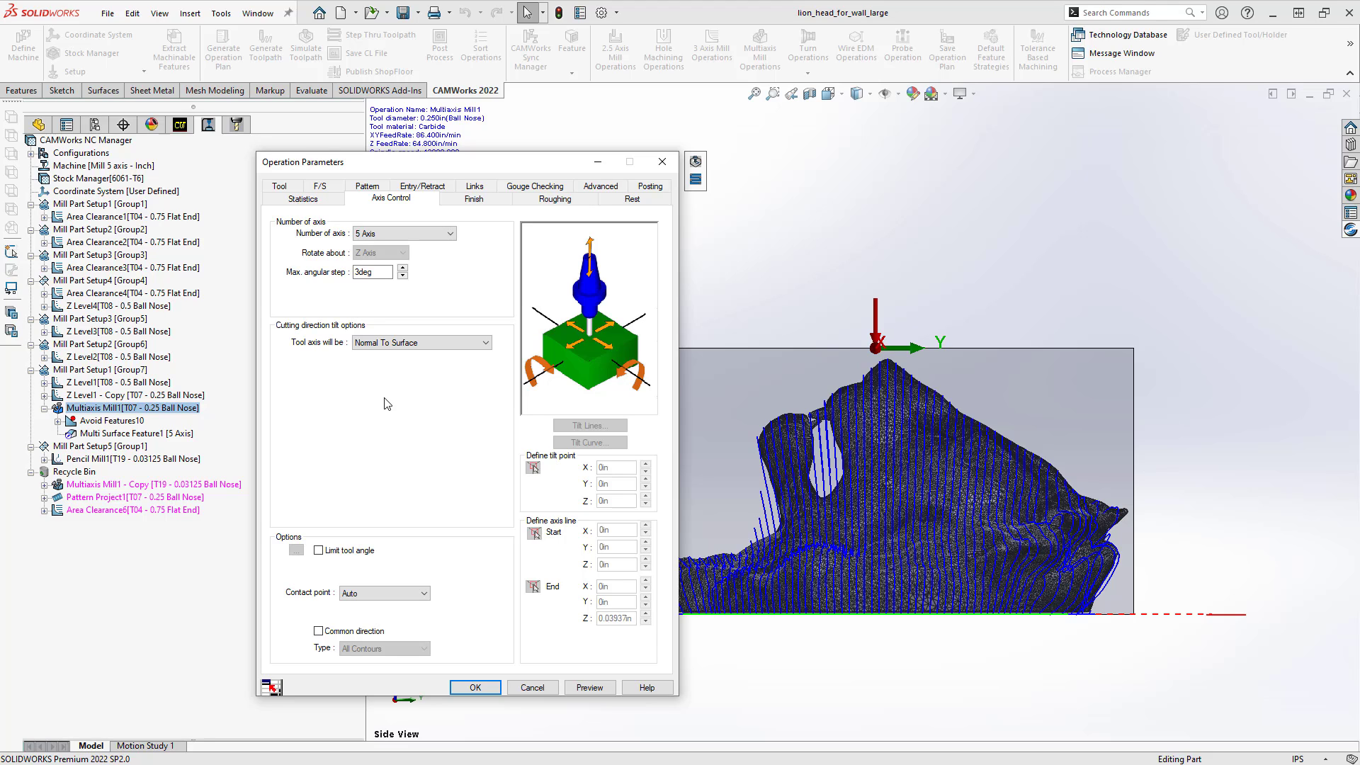
Step: Inspect Multiaxis Mill1's Gouge Checking settings and its Other surfaces avoid list, leaving both unchanged
{"action": "left_click", "coordinate": [514, 187]}
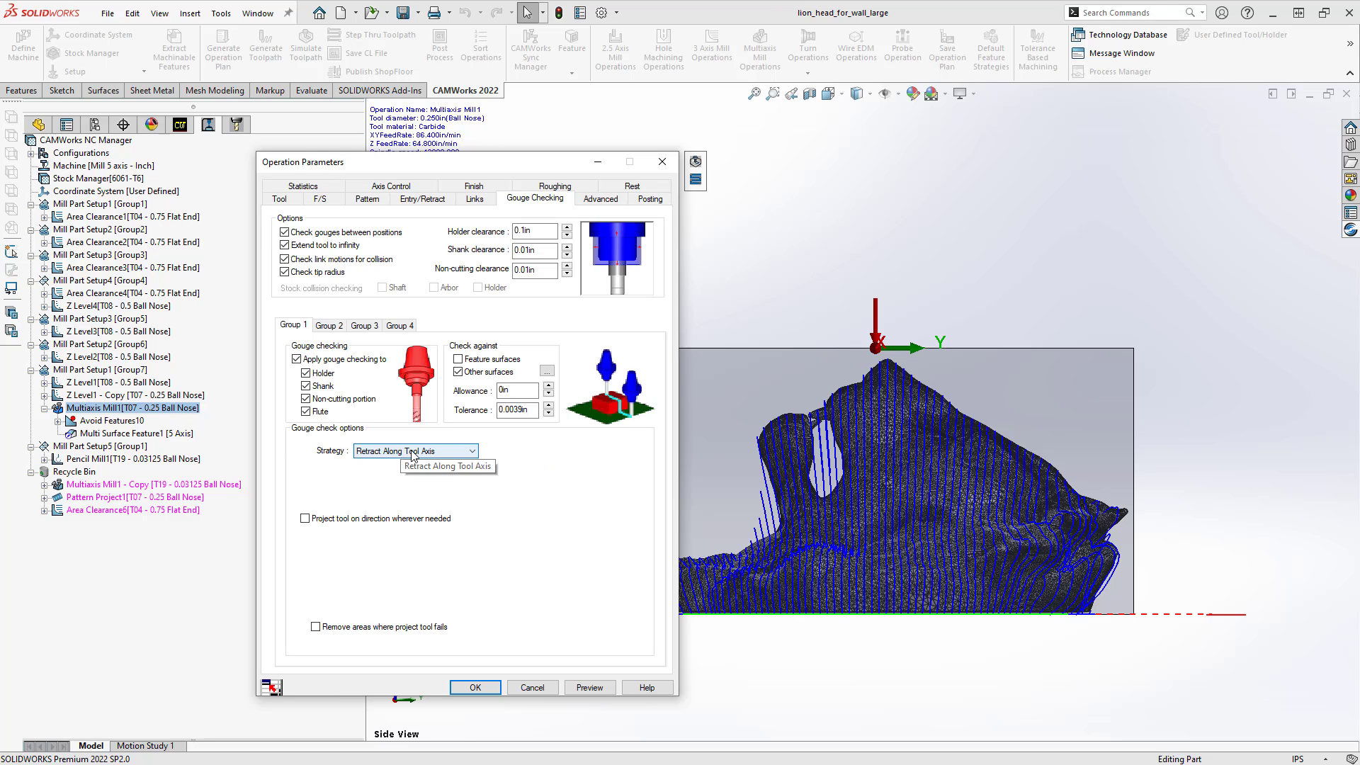
{"action": "left_click", "coordinate": [547, 371]}
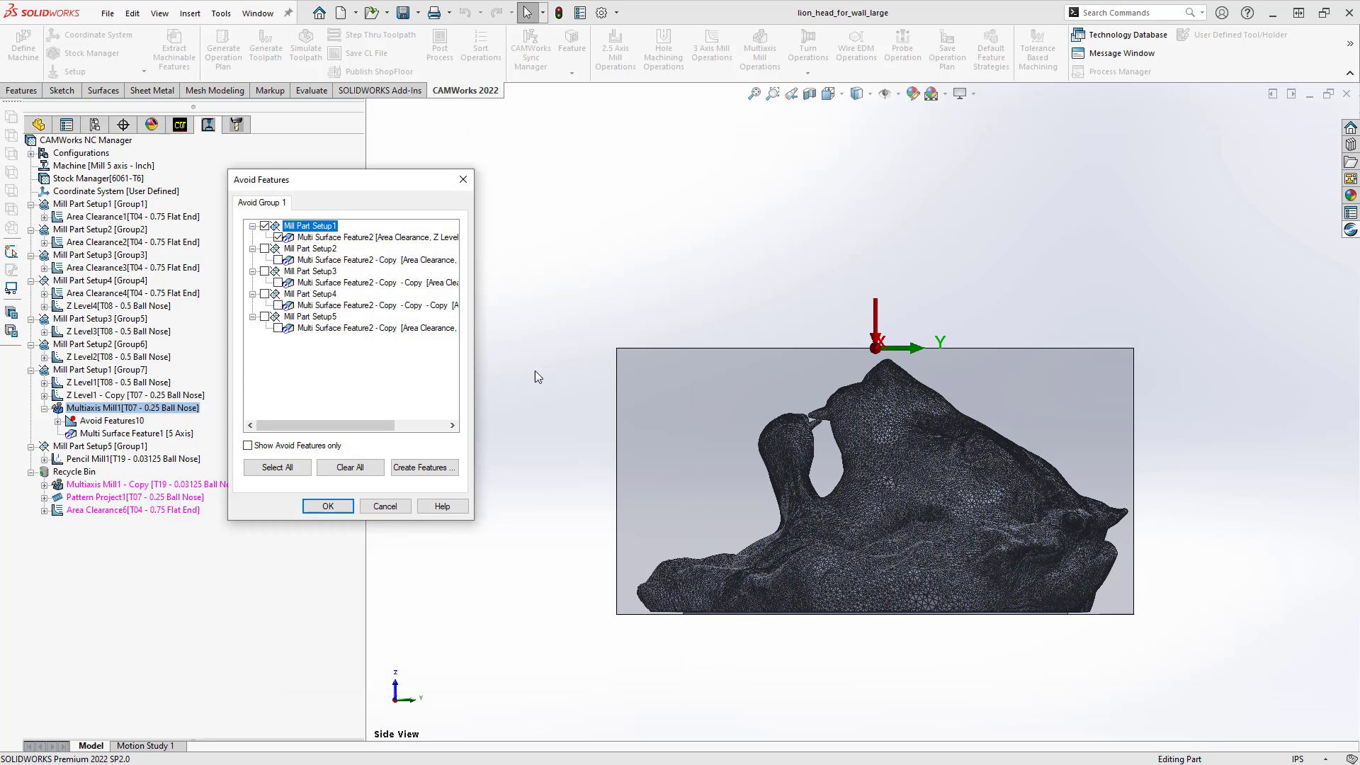
{"action": "left_click", "coordinate": [386, 505]}
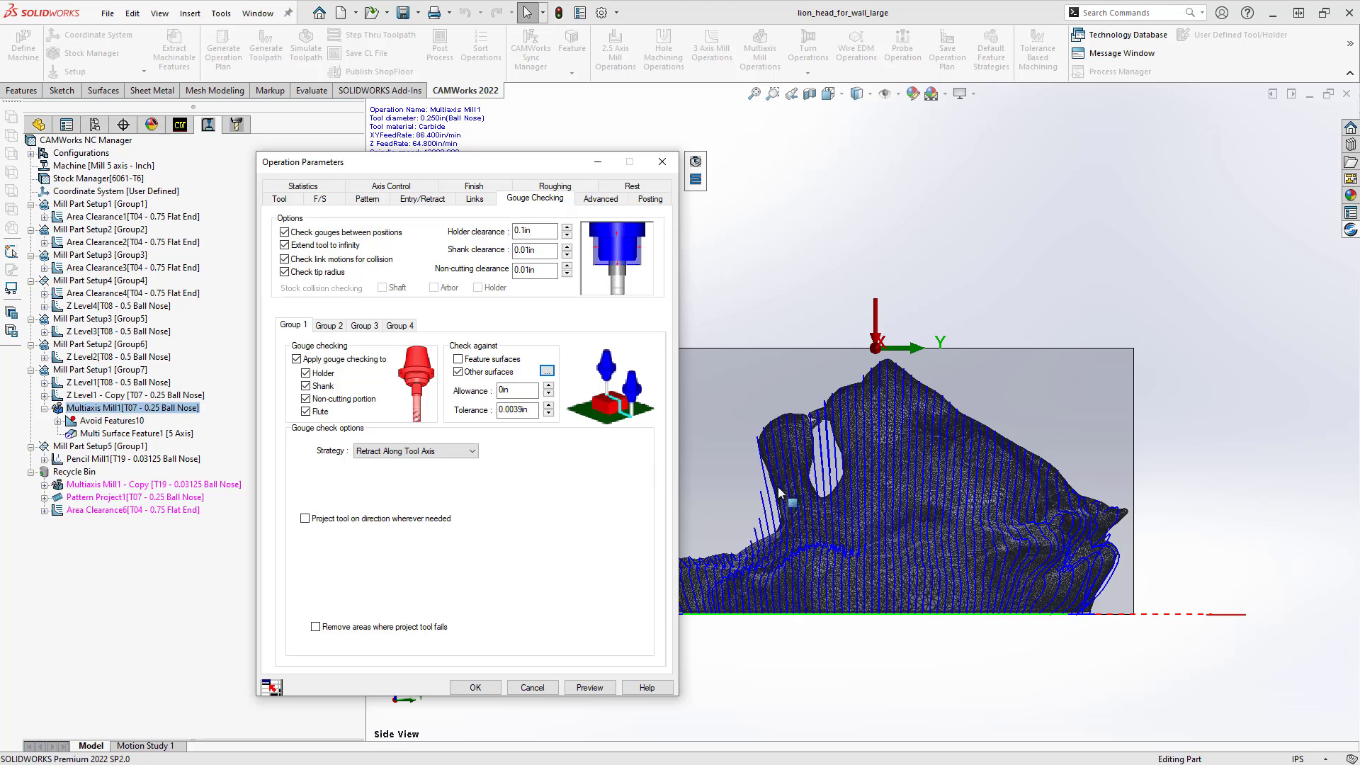
Step: Cancel the Multiaxis Mill1 operation parameters without applying any changes
{"action": "middle_click_drag", "start_coordinate": [871, 531], "coordinate": [832, 249]}
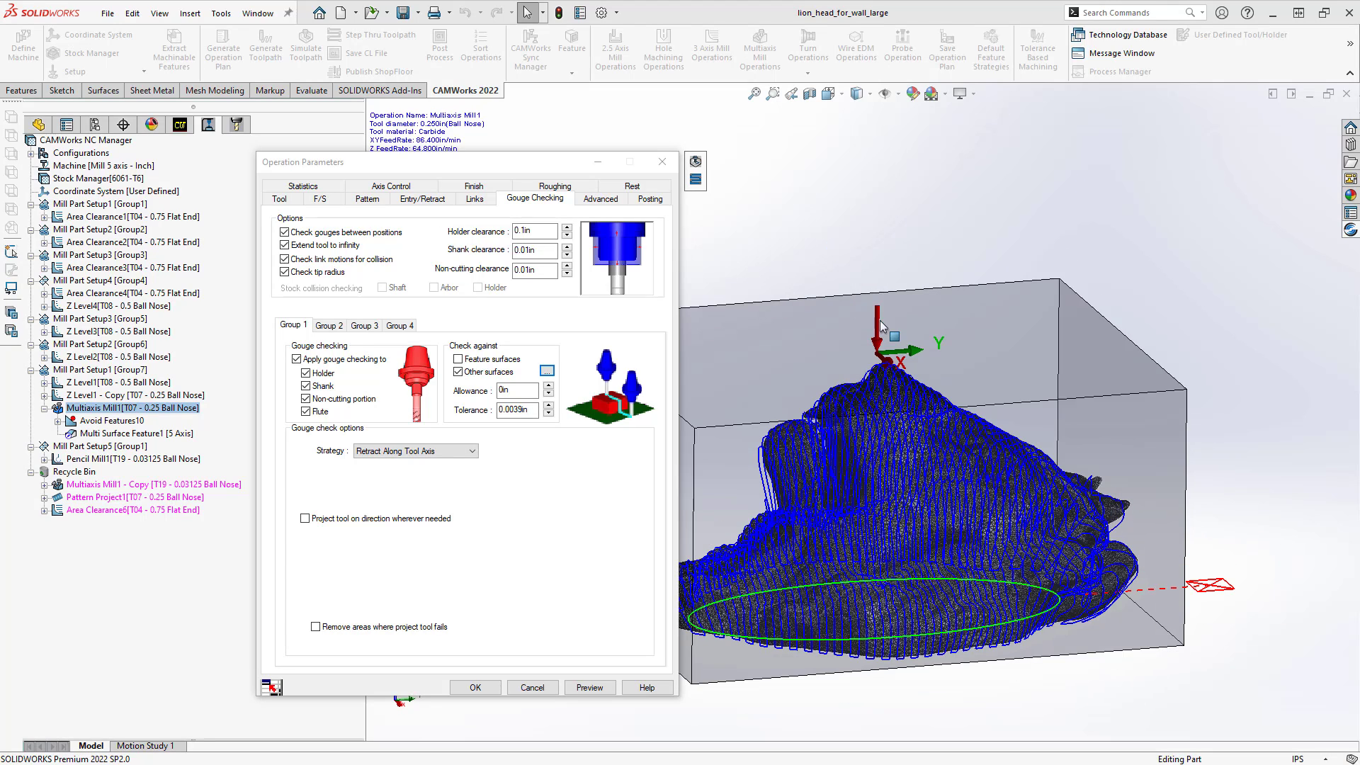
{"action": "middle_click_drag", "start_coordinate": [912, 524], "coordinate": [866, 409]}
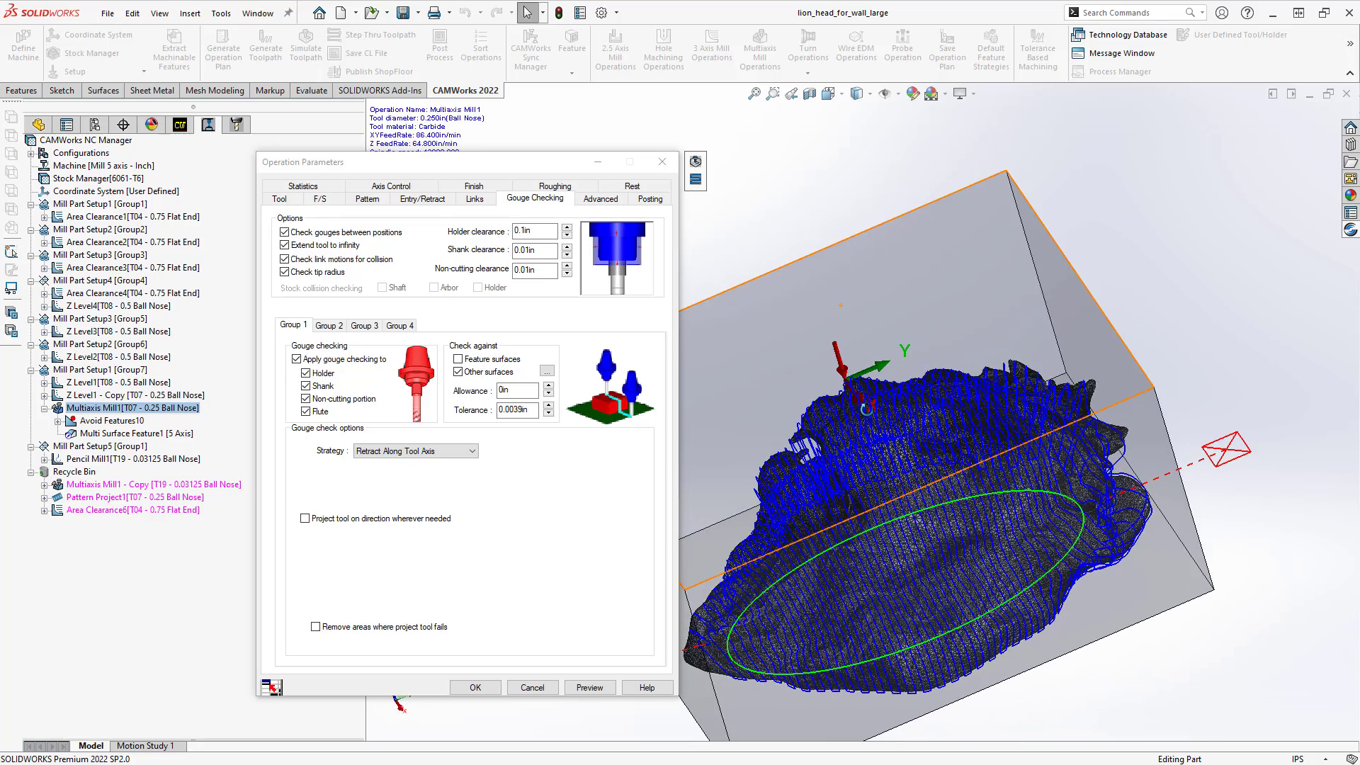
{"action": "left_click", "coordinate": [546, 688]}
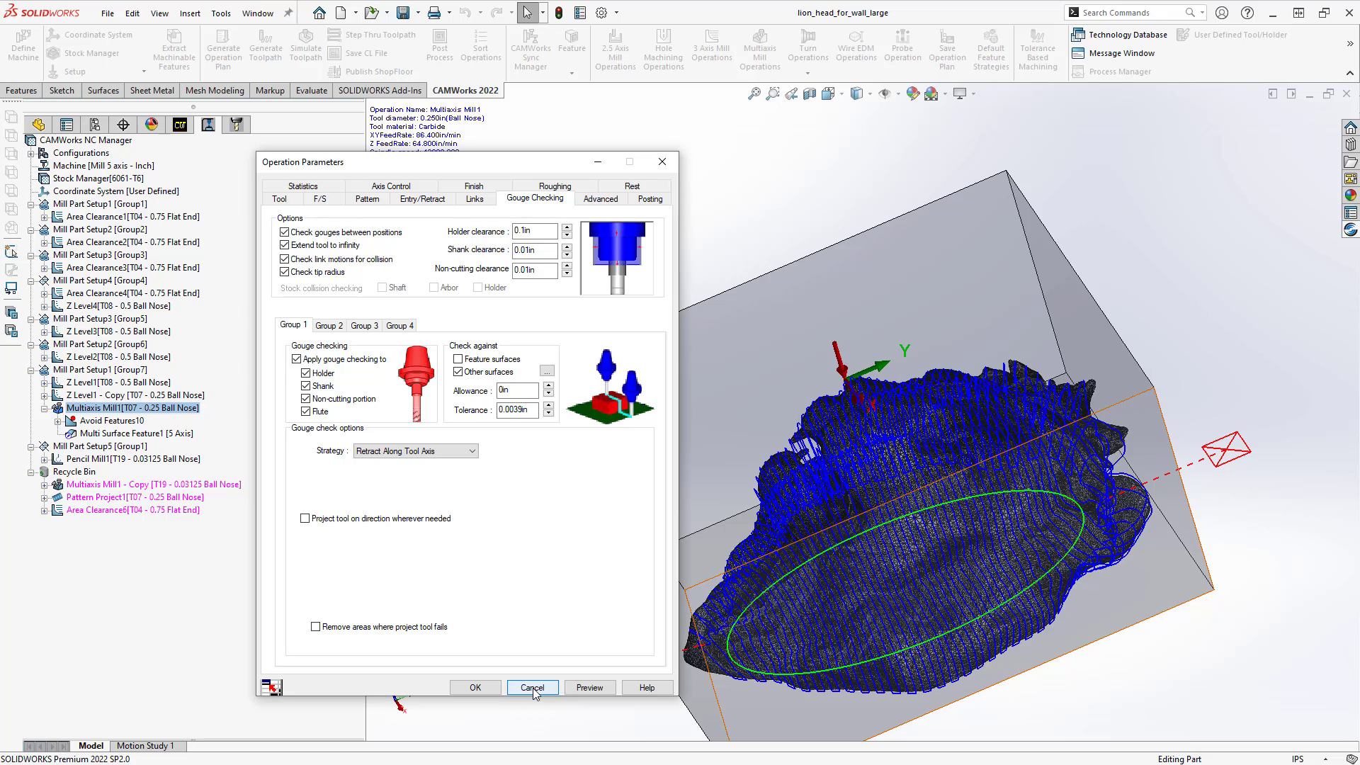
{"action": "left_click", "coordinate": [533, 688]}
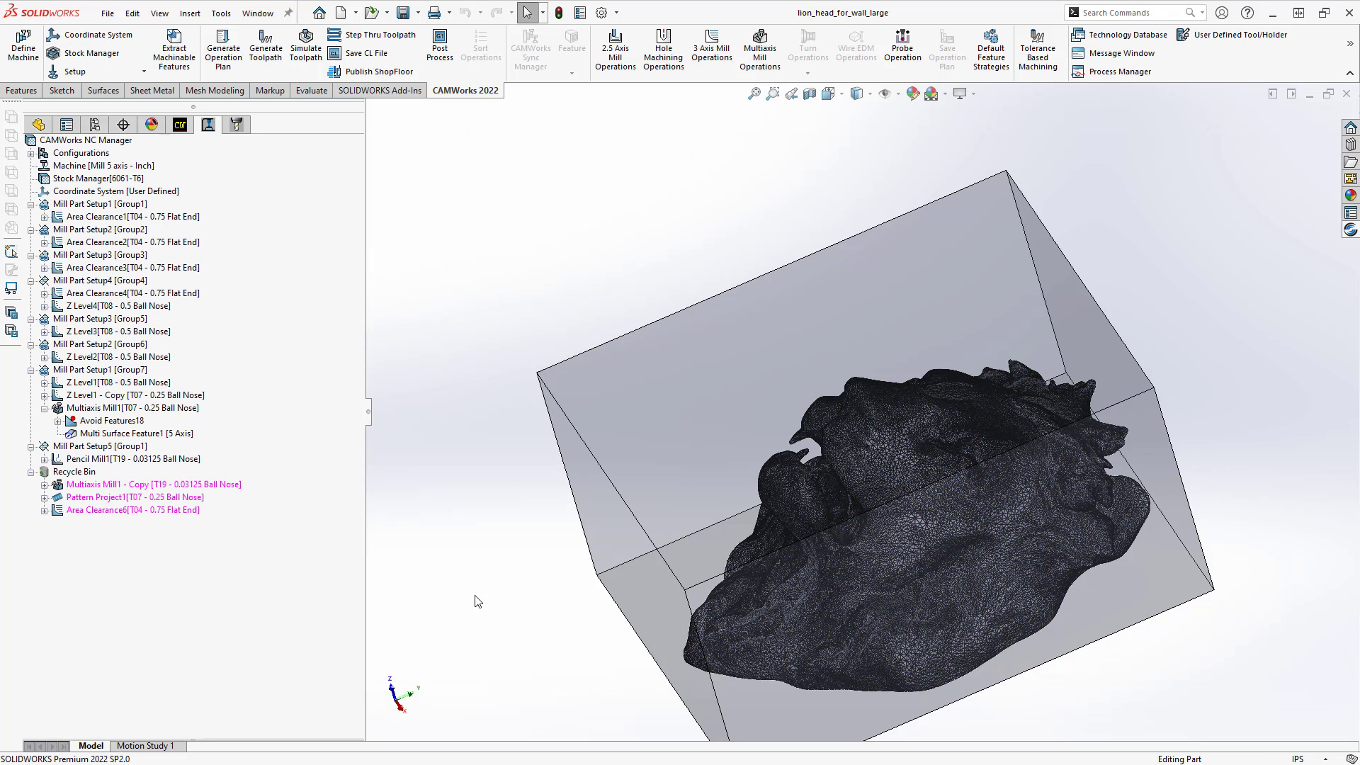
Step: Display the Pencil Mill1 toolpath from the saved Nose View, zoomed to fit, then from an oblique angle
{"action": "left_click", "coordinate": [111, 459]}
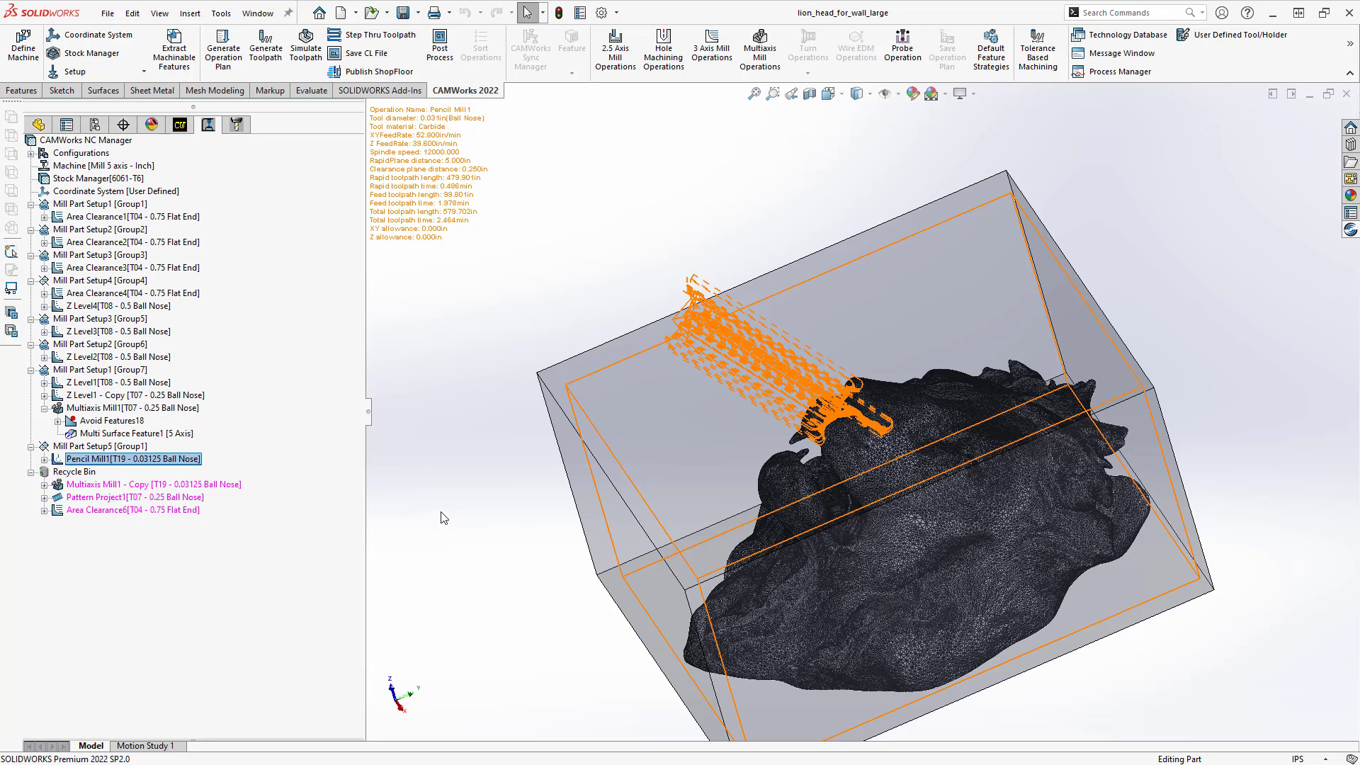
{"action": "key", "text": "space"}
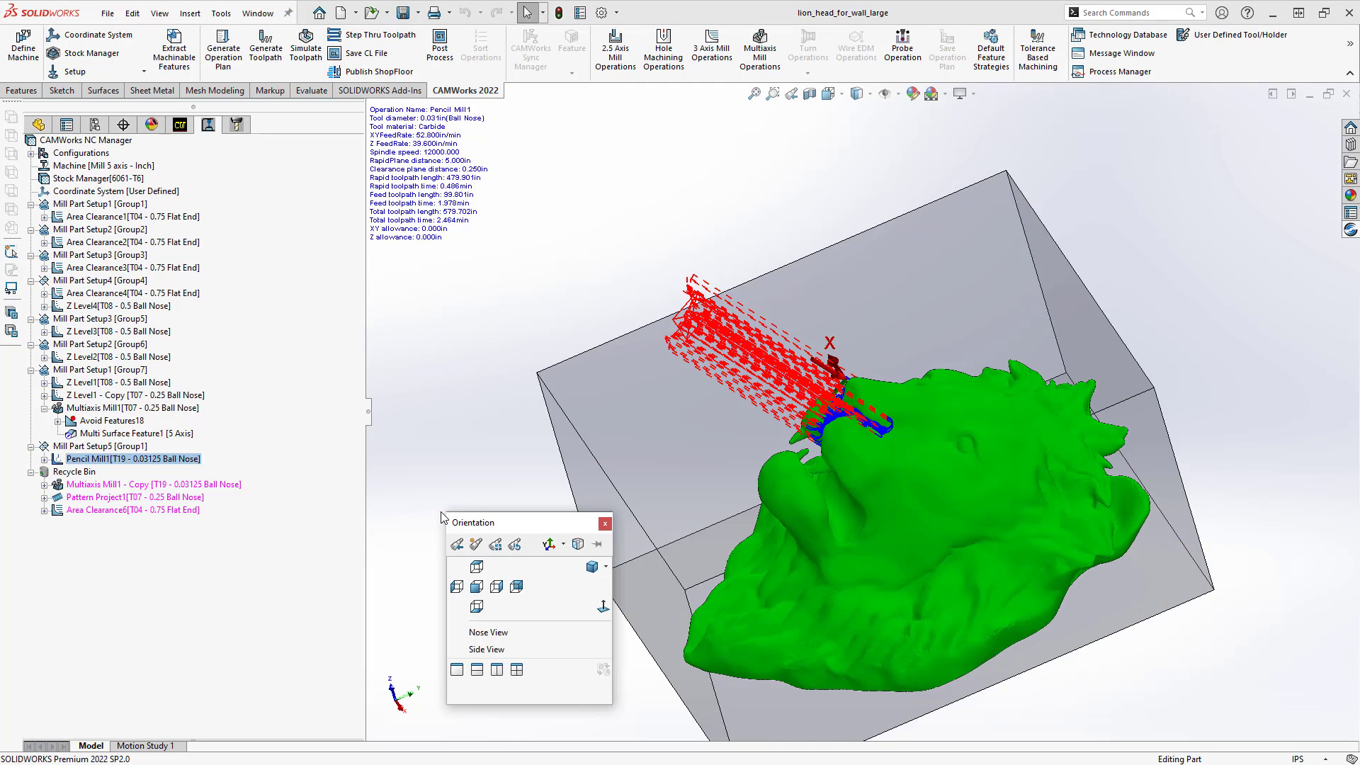
{"action": "left_click", "coordinate": [486, 632]}
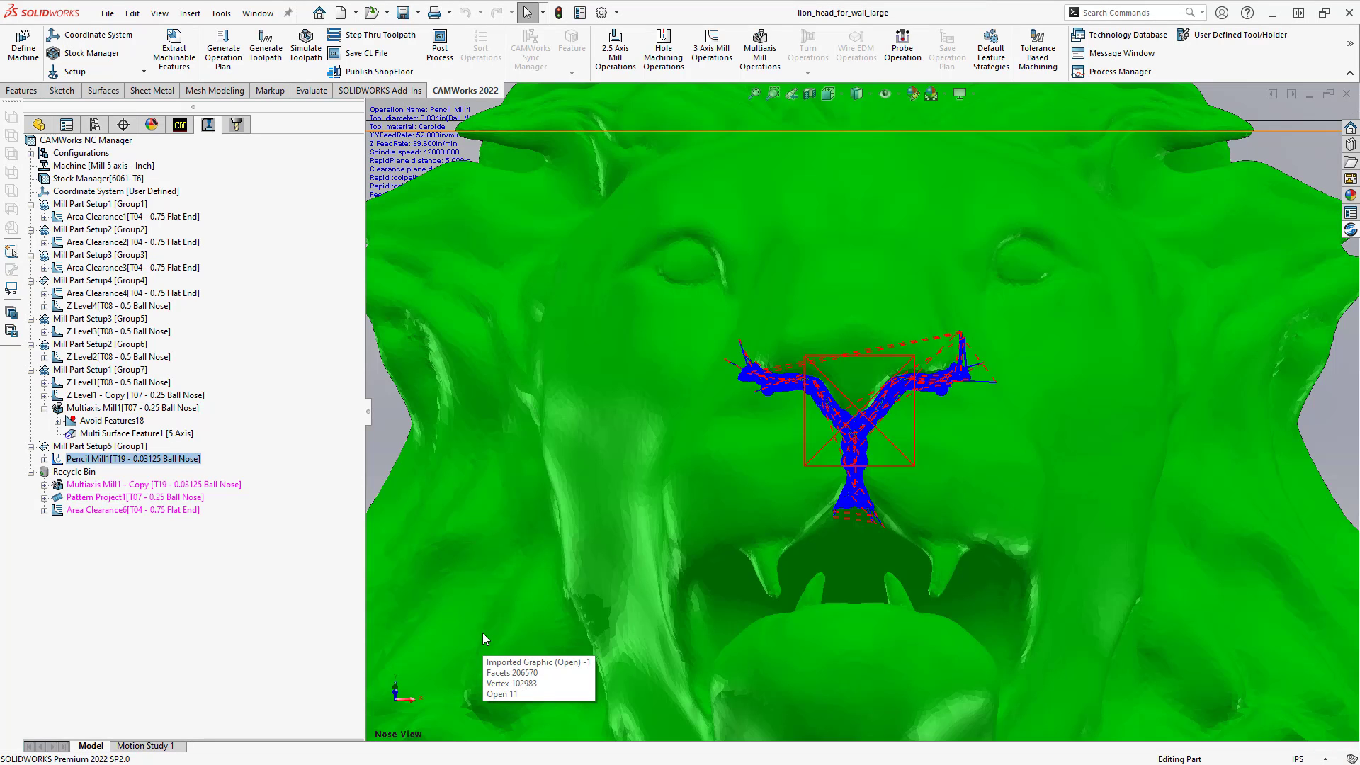
{"action": "key", "text": "f"}
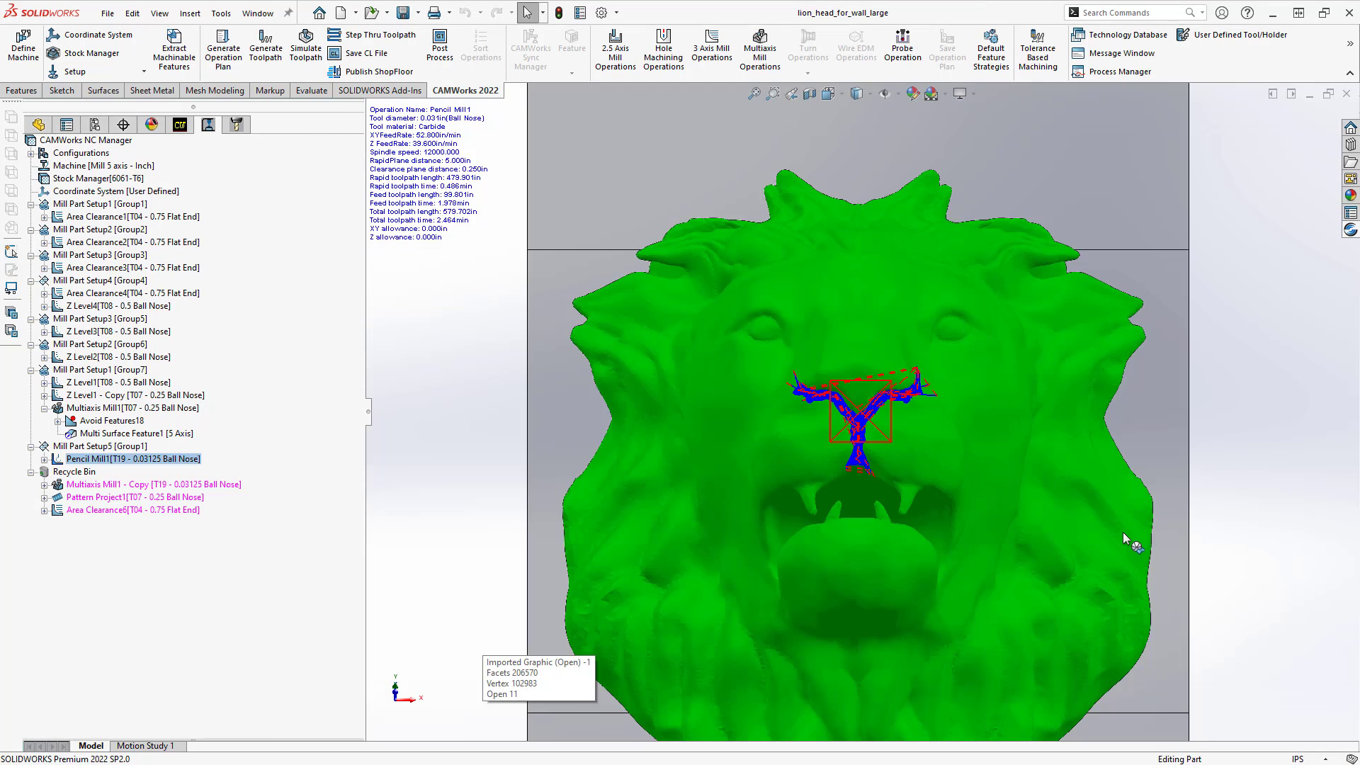
{"action": "middle_click_drag", "start_coordinate": [1111, 564], "coordinate": [1192, 549]}
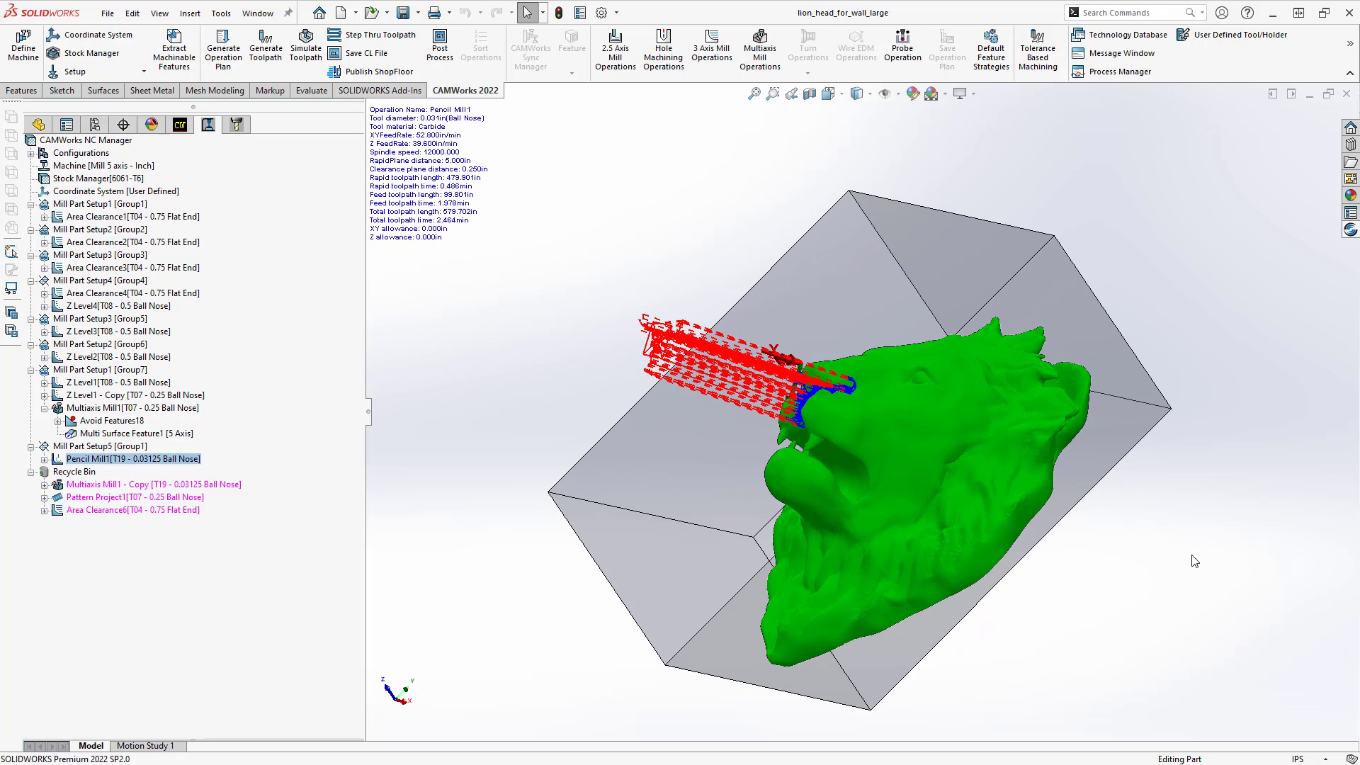